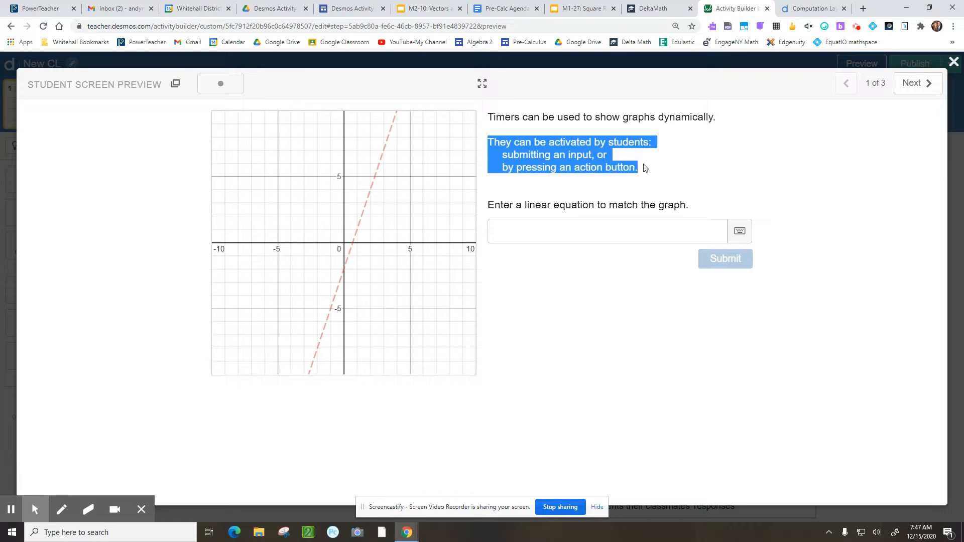
# Enter y = 2x + 1 in the student preview's answer box, check its line, and close the preview
pyautogui.click(575, 320)
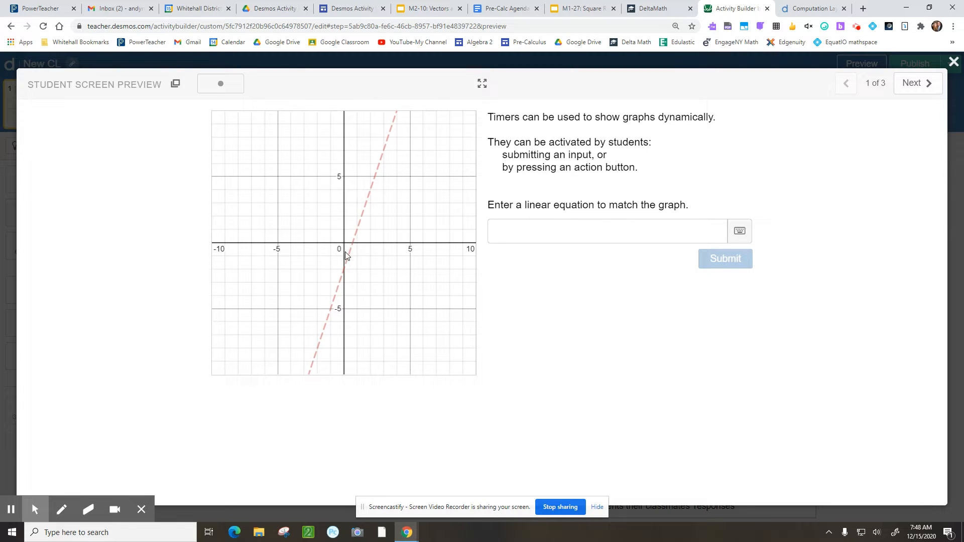
pyautogui.click(517, 232)
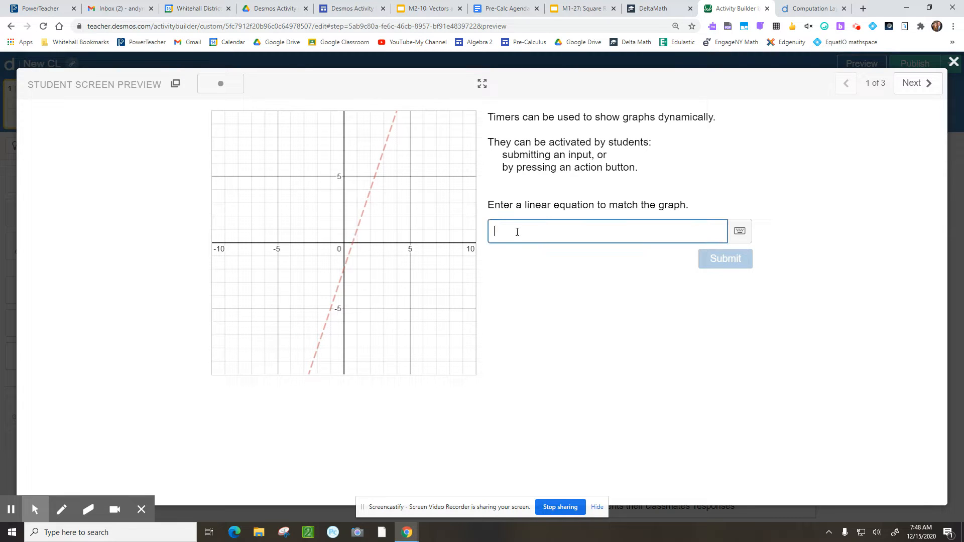
pyautogui.write('y ')
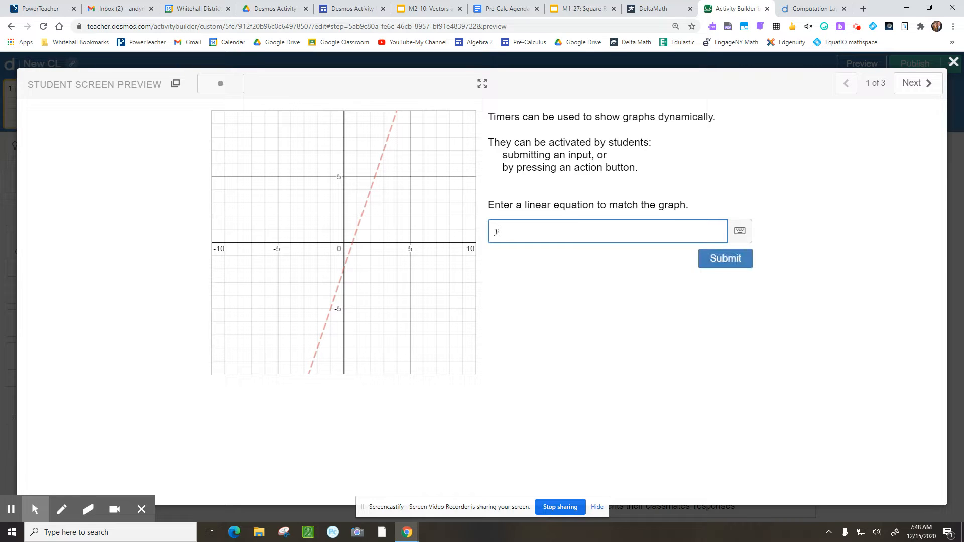
pyautogui.write('= 2x ')
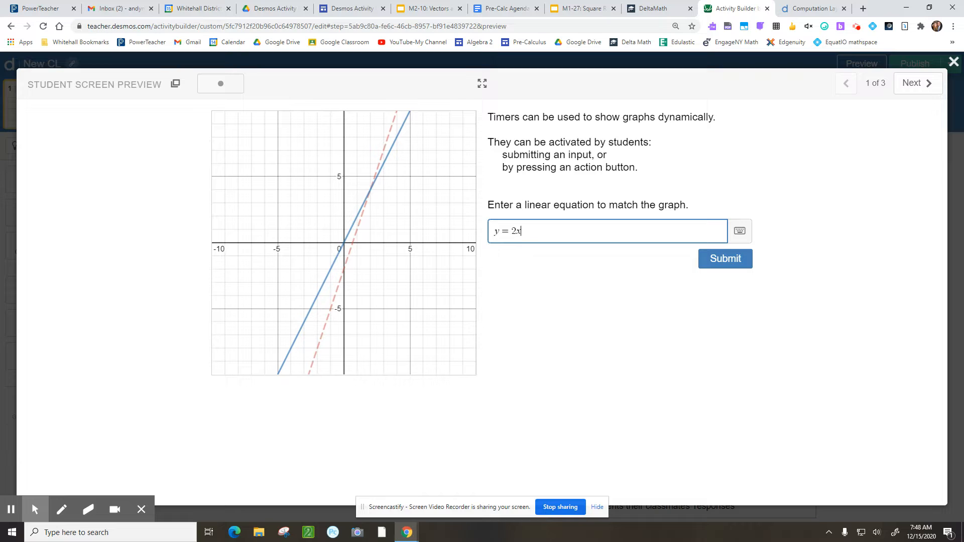
pyautogui.write('+ 1')
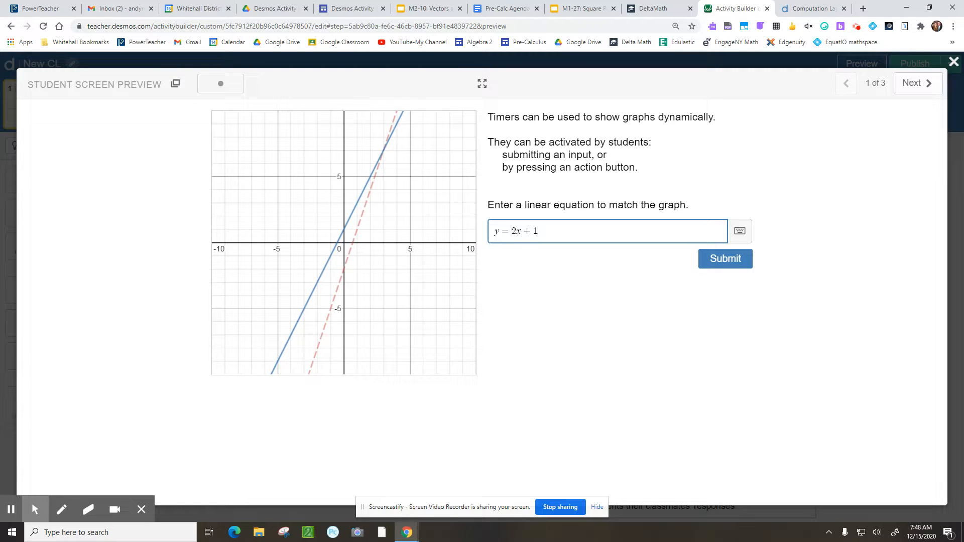
pyautogui.click(953, 62)
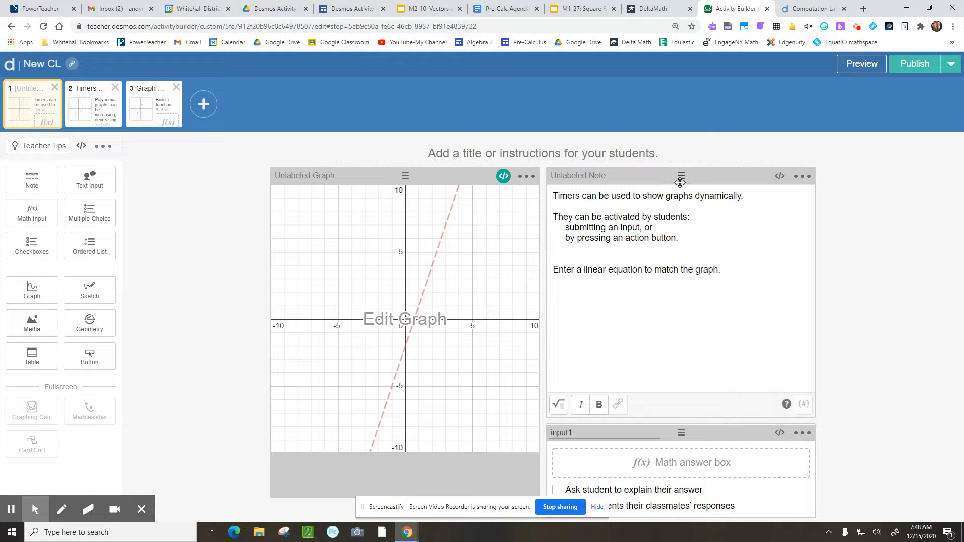
# Open the slide's graph and inspect the y = 3x − 2 line style and the y = f(x) expression
pyautogui.moveTo(682, 433); pyautogui.dragTo(679, 433)
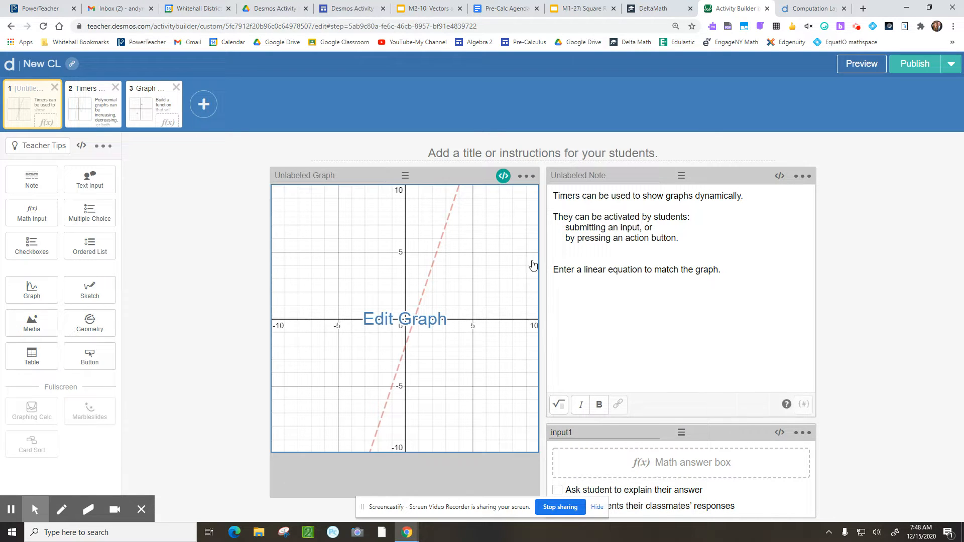
pyautogui.click(500, 214)
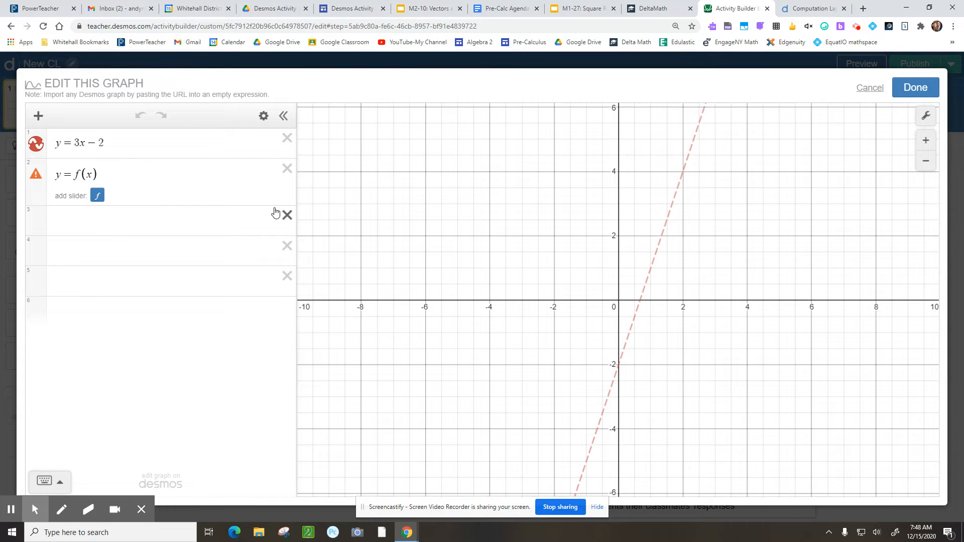
pyautogui.moveTo(112, 143); pyautogui.dragTo(55, 143)
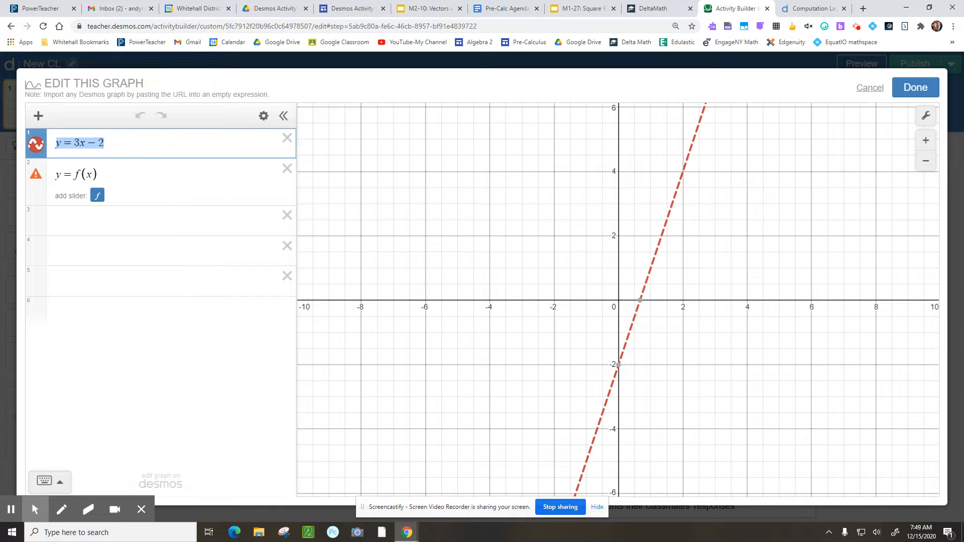
pyautogui.click(123, 144)
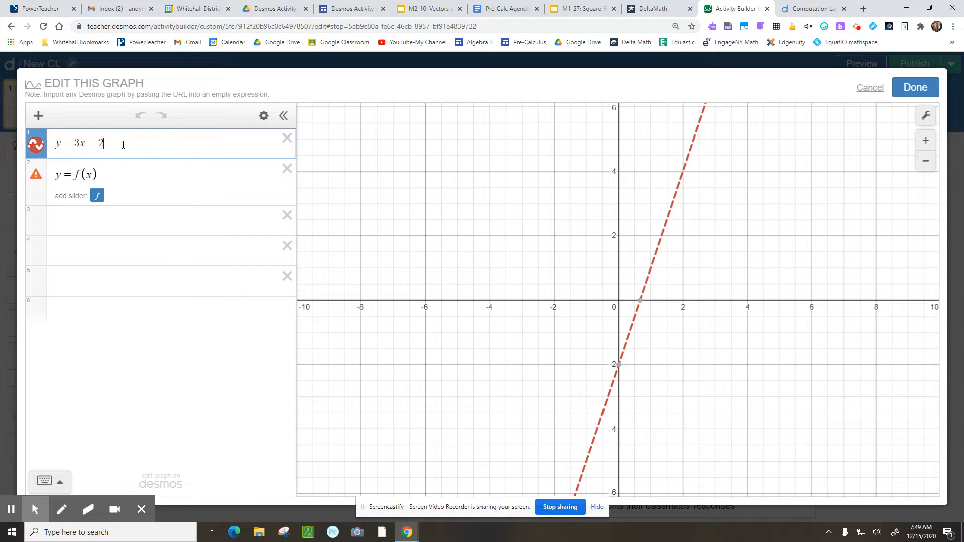
pyautogui.click(41, 150)
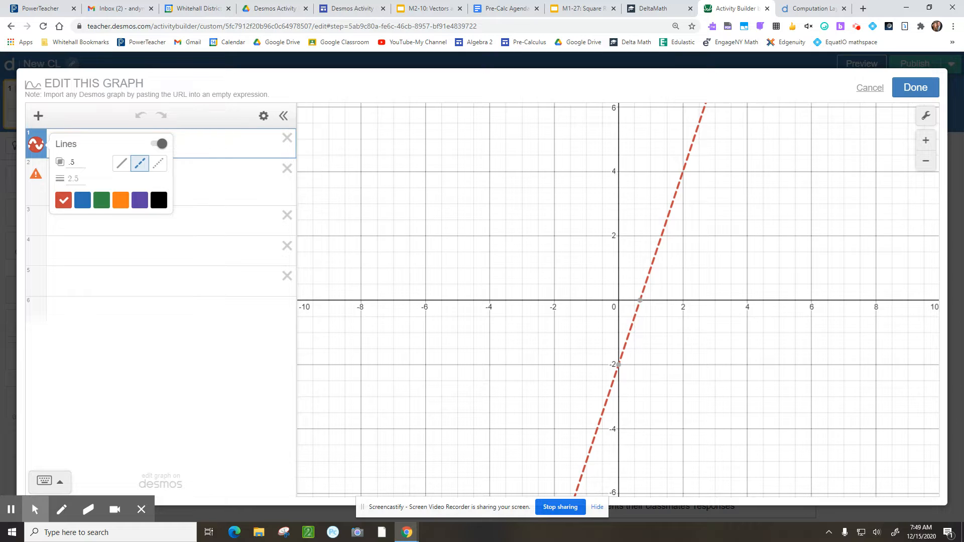
pyautogui.click(226, 179)
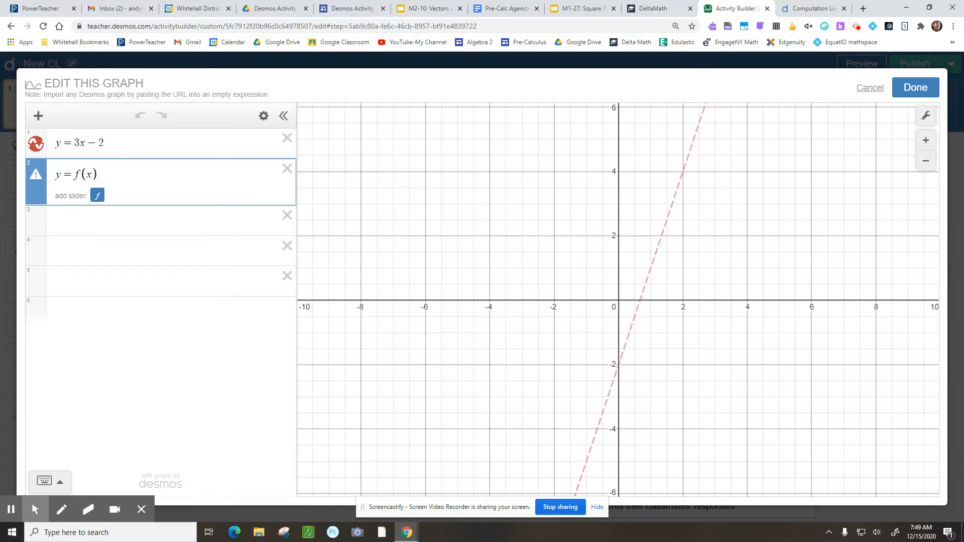
pyautogui.moveTo(99, 174); pyautogui.dragTo(75, 175)
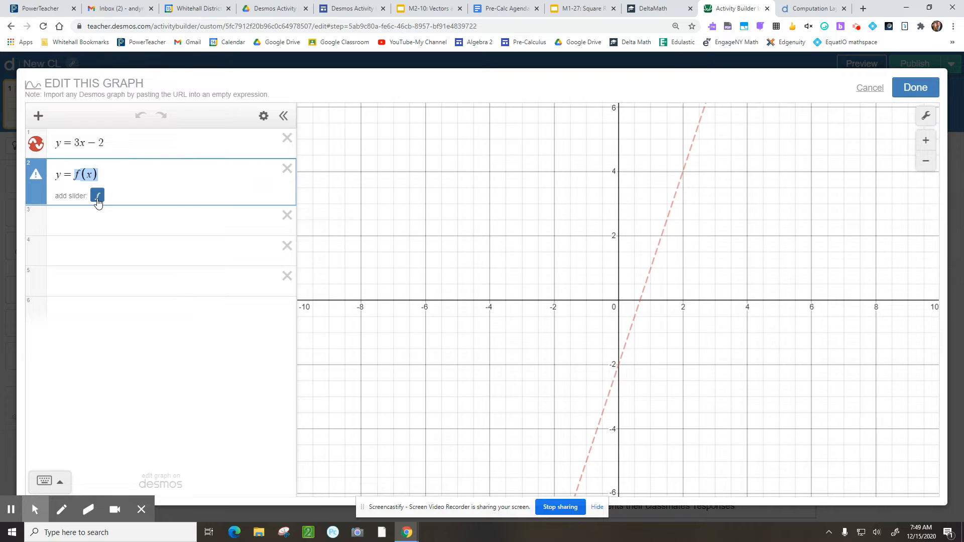
# Leave the graph editor and review the script defining f from input1.latex, then close it
pyautogui.click(140, 176)
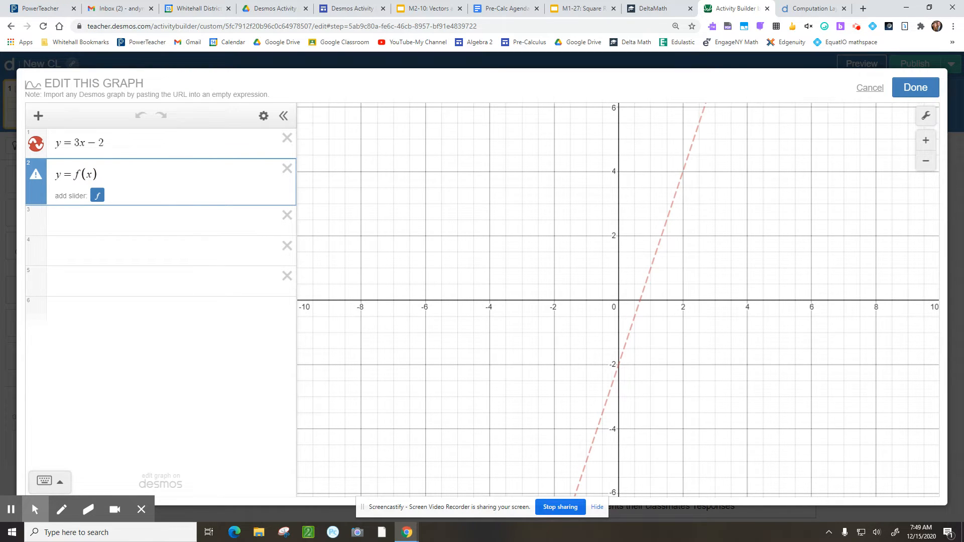
pyautogui.click(914, 89)
pyautogui.click(503, 175)
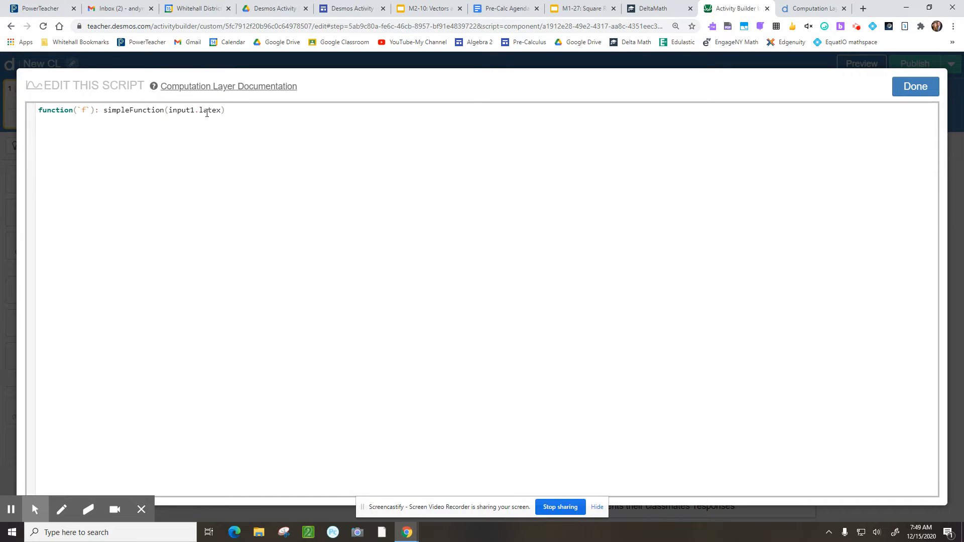
pyautogui.moveTo(227, 111); pyautogui.dragTo(168, 111)
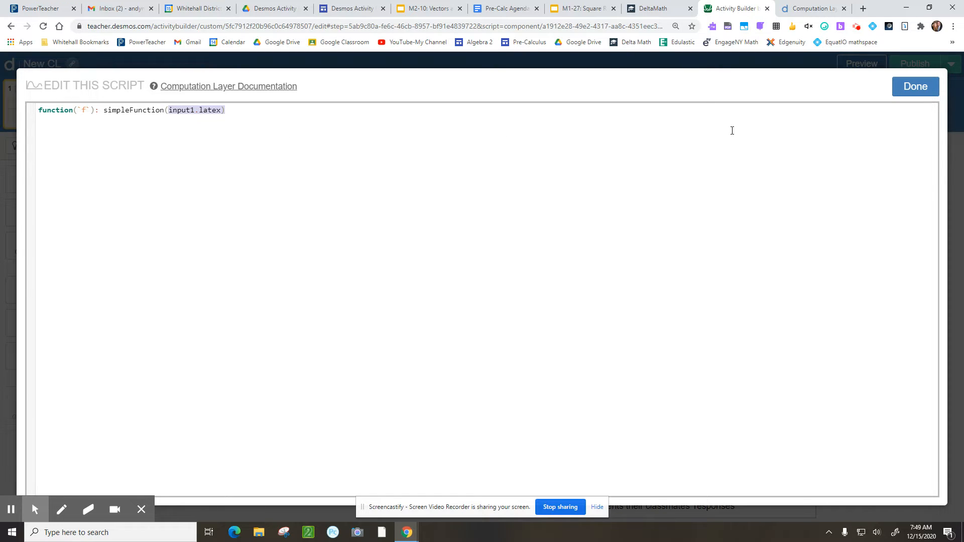
pyautogui.click(904, 93)
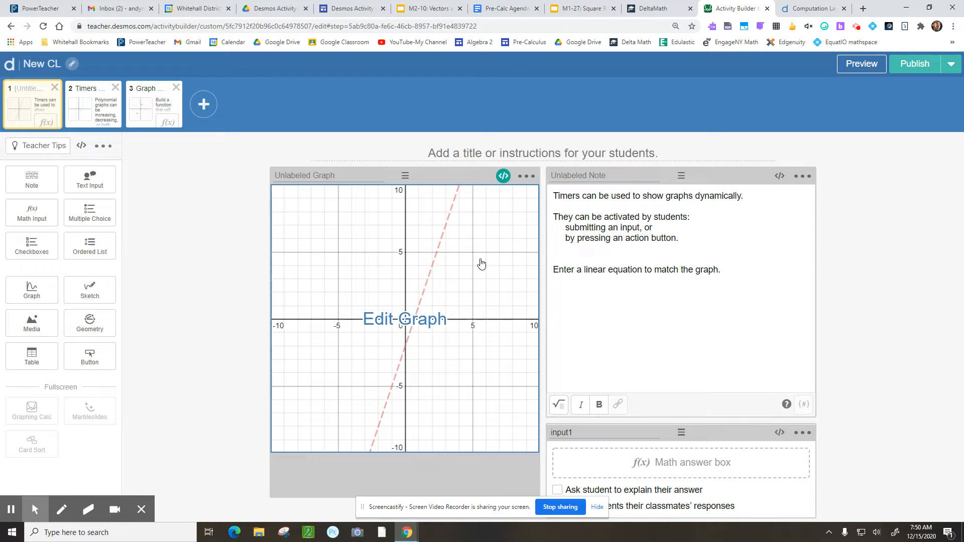
# Append the restriction {x<T} to y = f(x) and add a T slider
pyautogui.click(496, 237)
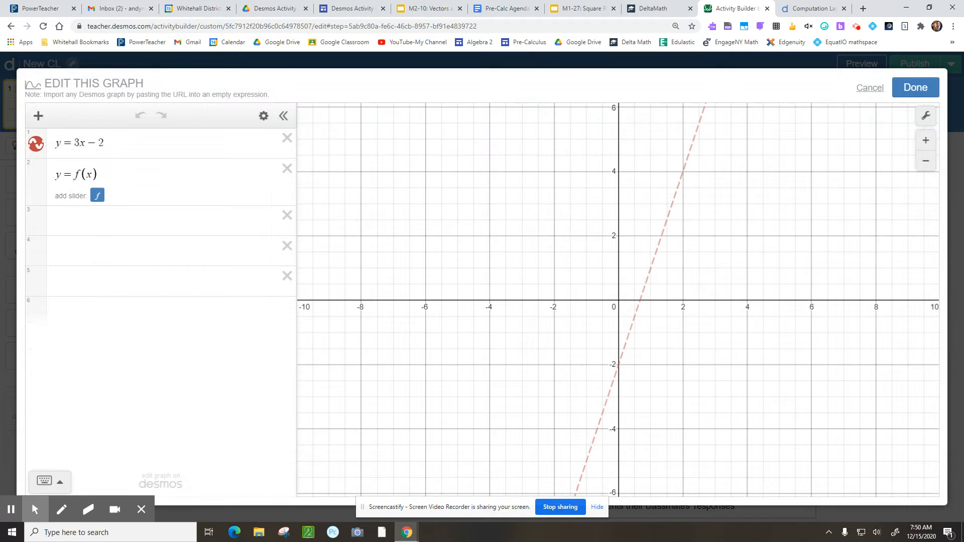
pyautogui.click(140, 176)
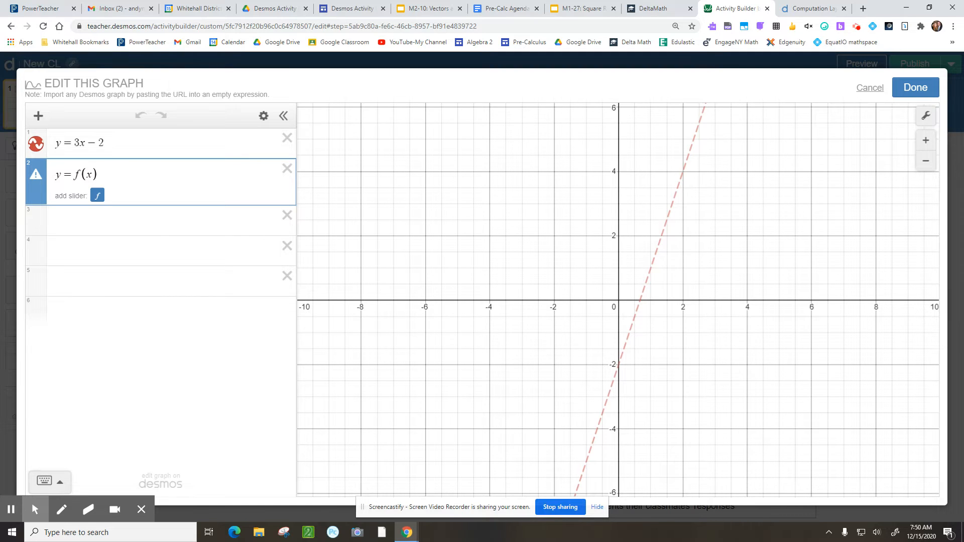
pyautogui.write('{')
pyautogui.write('x')
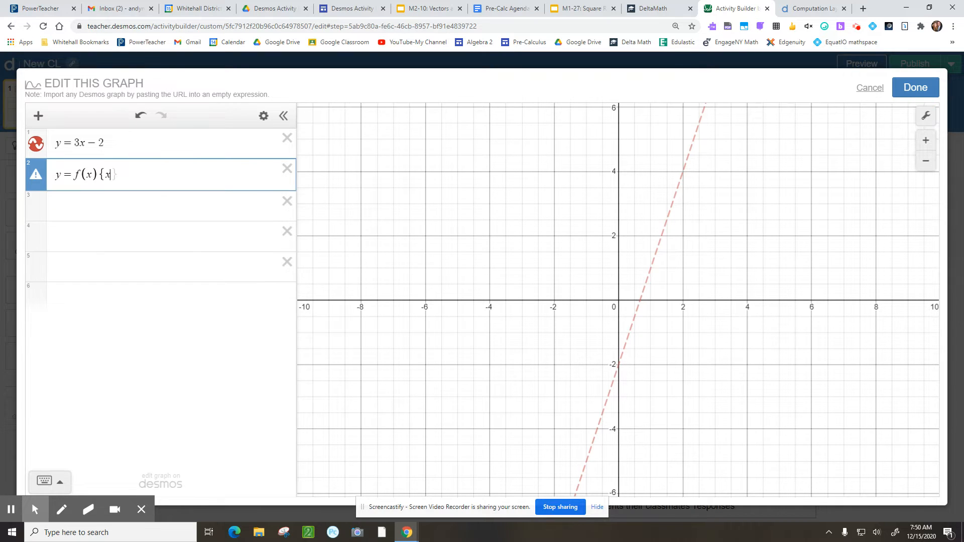
pyautogui.write('<T')
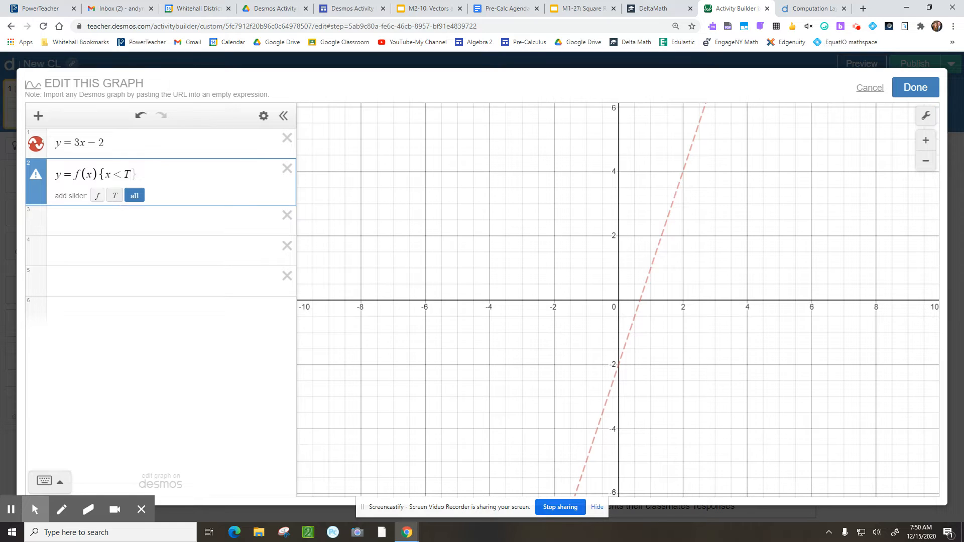
pyautogui.click(115, 195)
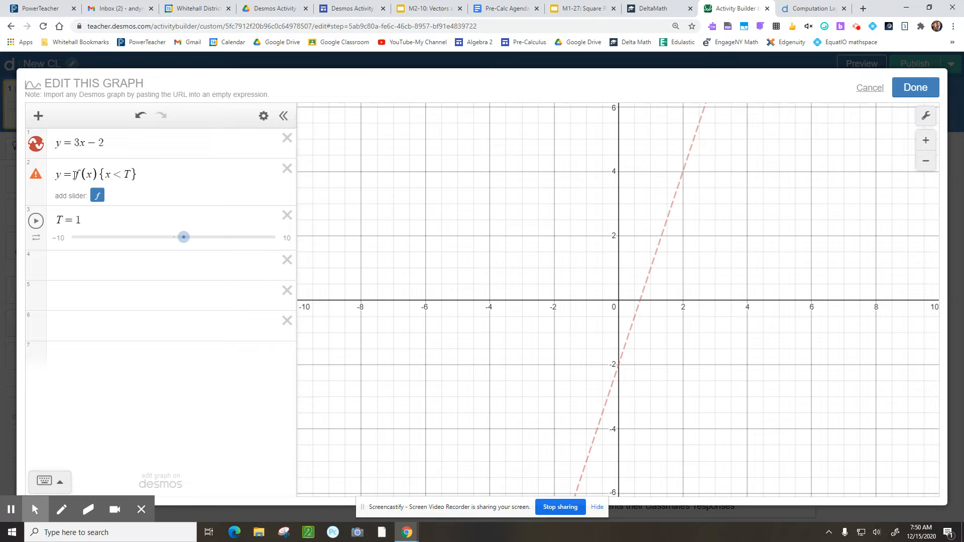
# Replace f(x) with x² so the expression reads y = x²{x<T}
pyautogui.moveTo(73, 174); pyautogui.dragTo(97, 175)
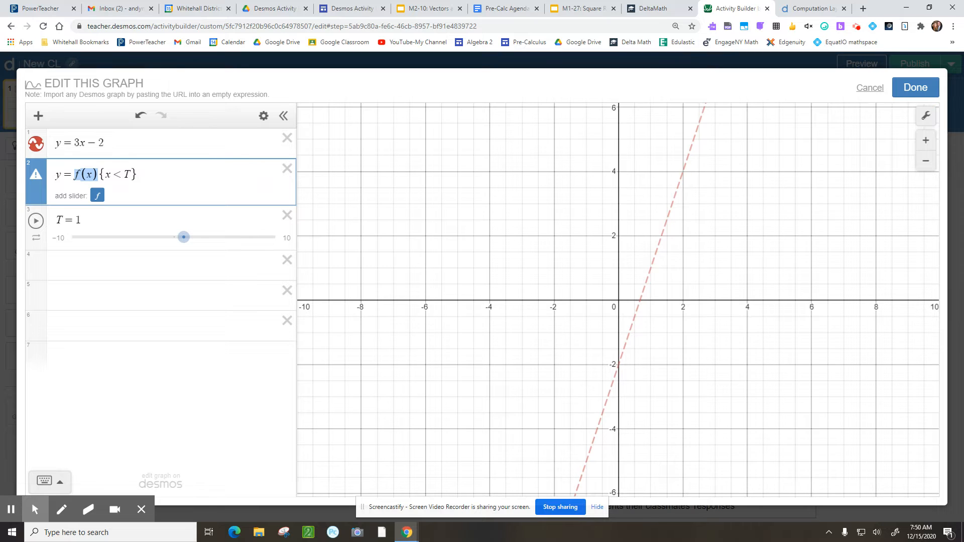
pyautogui.write('x')
pyautogui.write('2')
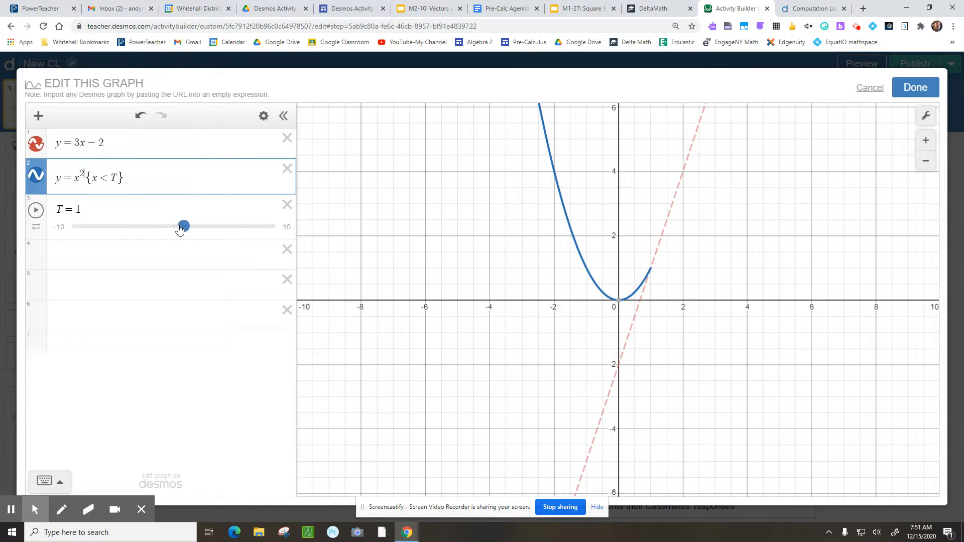
# Slide T up to 1.8 to extend the parabola, then down to −3.5 to hide it
pyautogui.moveTo(184, 226); pyautogui.dragTo(193, 226)
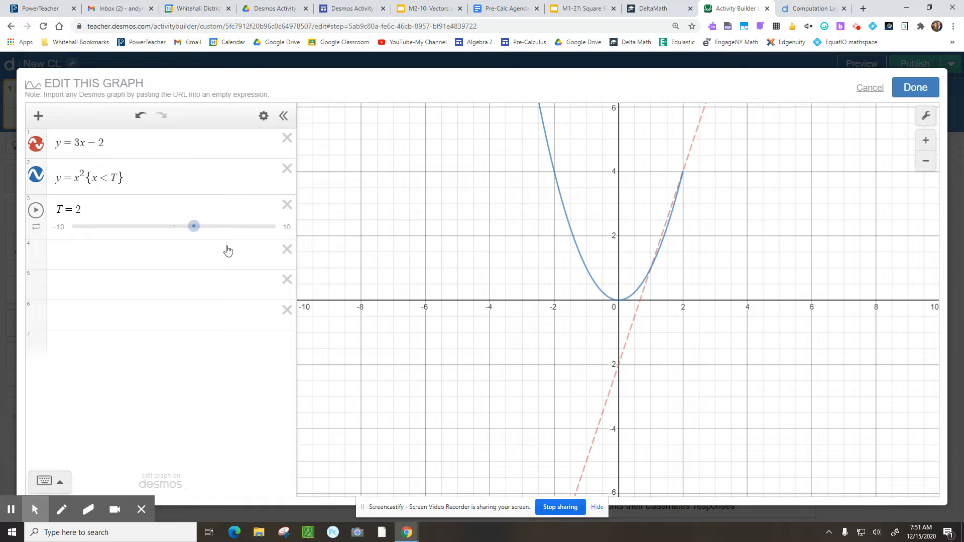
pyautogui.moveTo(194, 226); pyautogui.dragTo(139, 229)
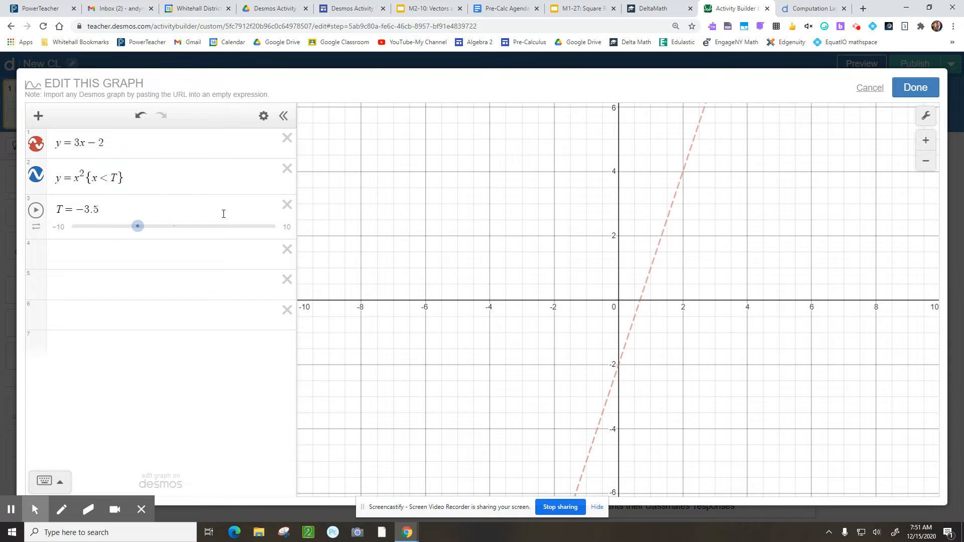
# Delete the T slider, change x² back to f(x) giving y = f(x){x<T}, and close the editor
pyautogui.click(286, 206)
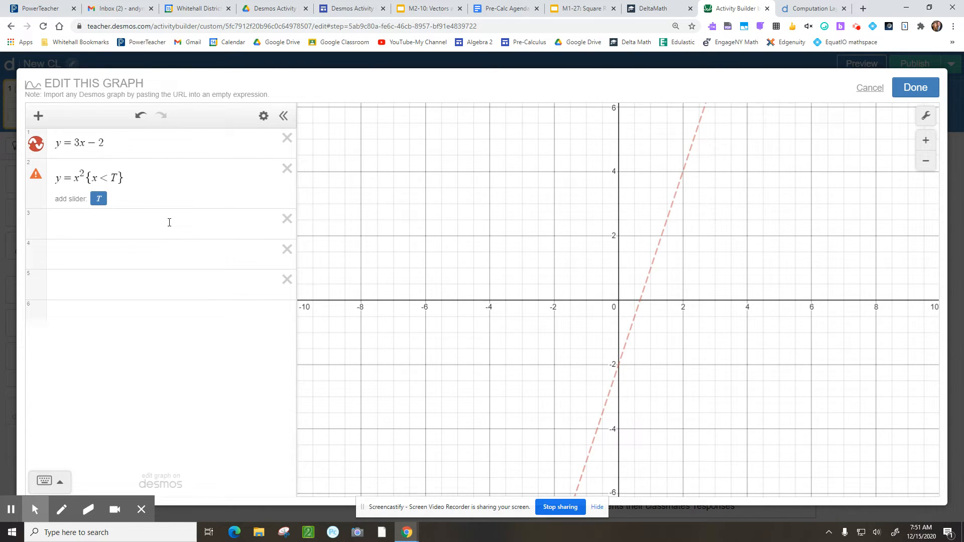
pyautogui.doubleClick(82, 175)
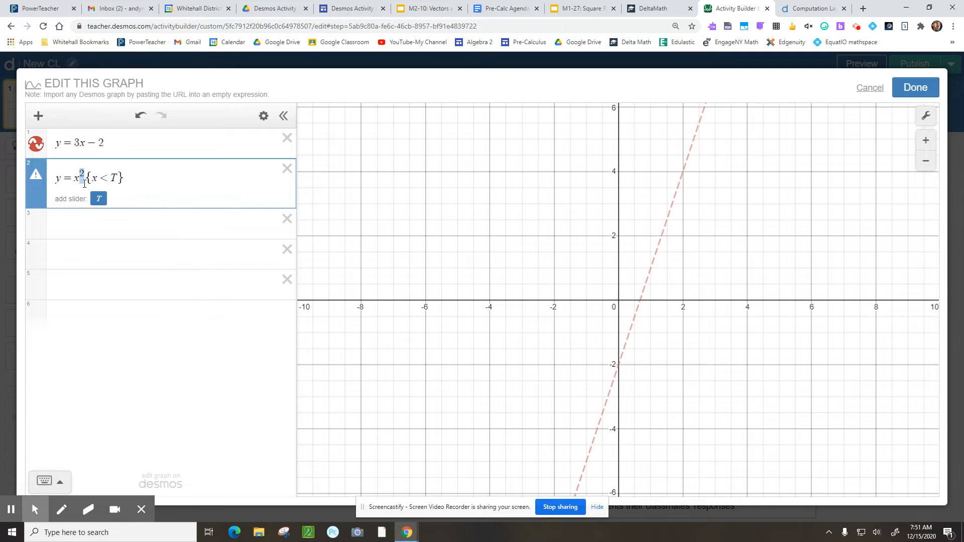
pyautogui.press('BackSpace')
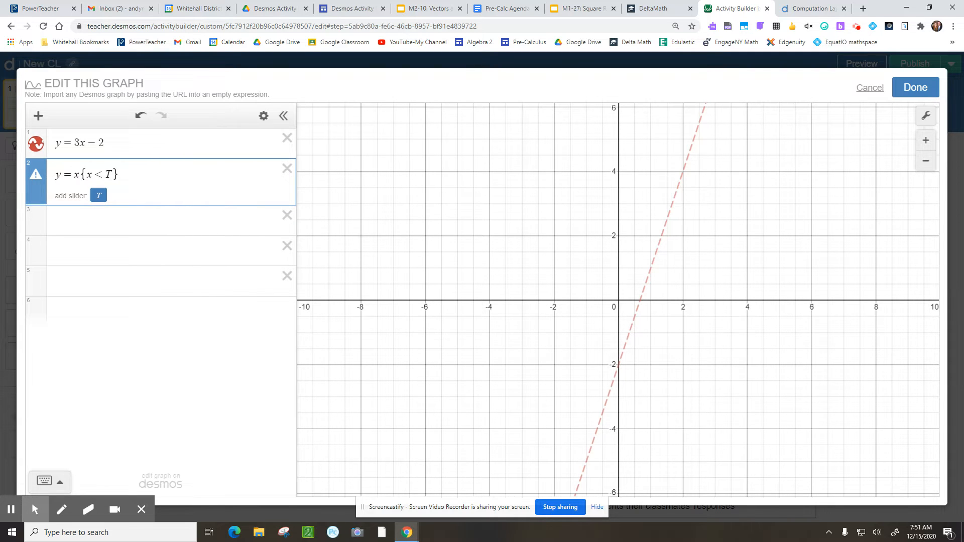
pyautogui.press('BackSpace')
pyautogui.write('f(x)')
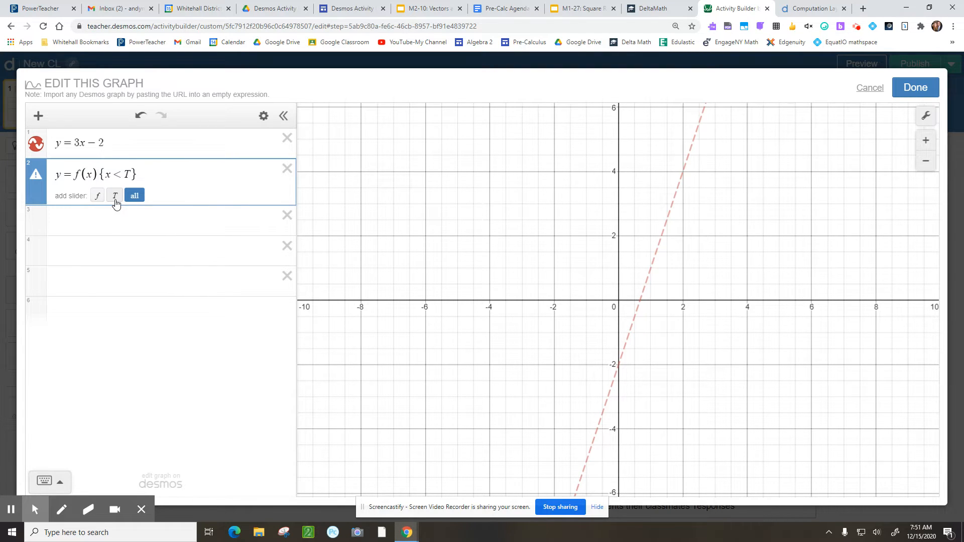
pyautogui.click(910, 91)
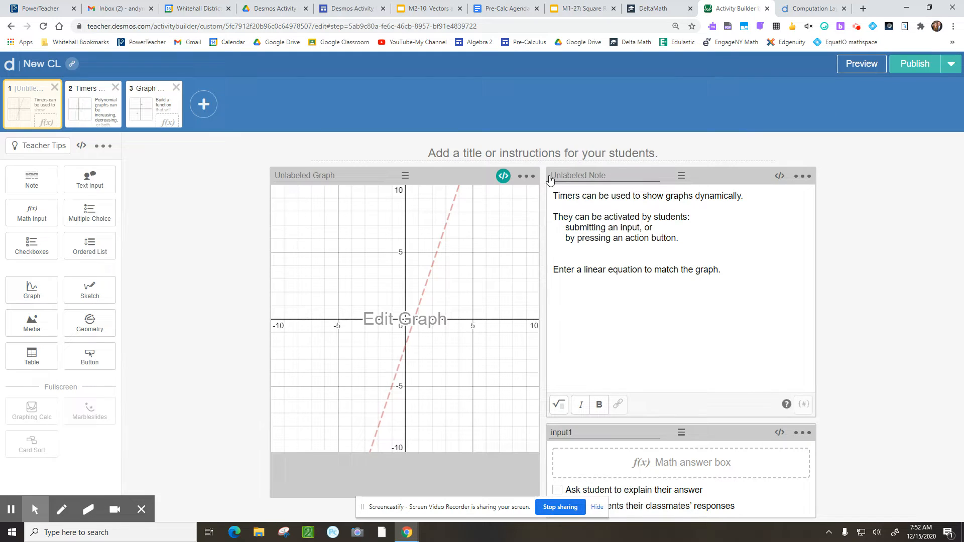
# Add number(`T`): input1.timeSinceSubmit() to the graph's script below the f definition
pyautogui.click(503, 176)
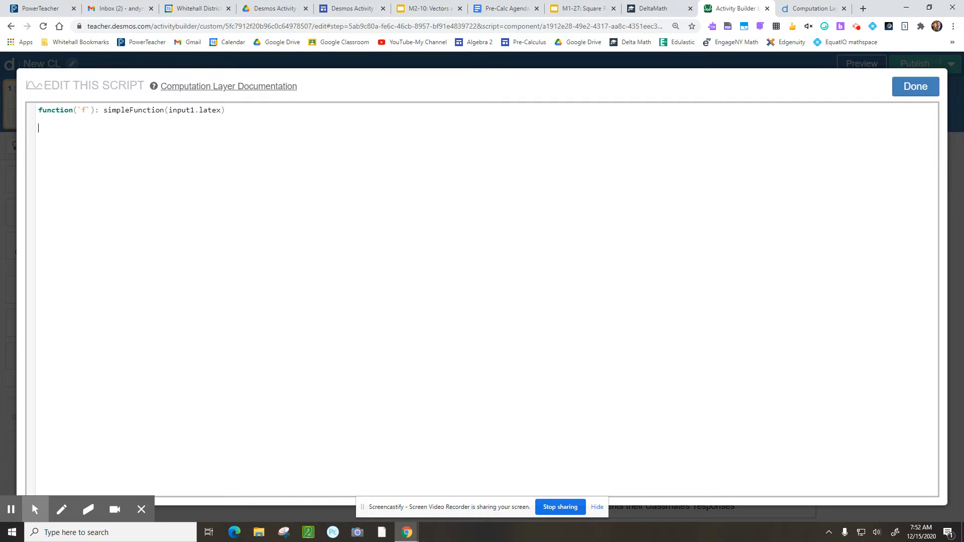
pyautogui.write('n')
pyautogui.press('Return')
pyautogui.write('T`): input1.')
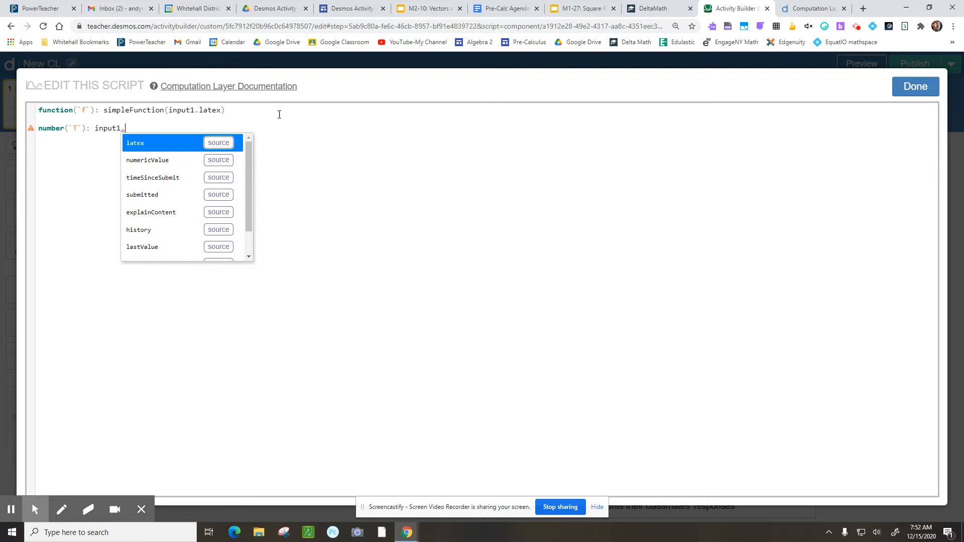
pyautogui.moveTo(251, 164)
pyautogui.mouseDown()
pyautogui.moveTo(250, 185)
pyautogui.moveTo(250, 156)
pyautogui.mouseUp()
pyautogui.click(157, 179)
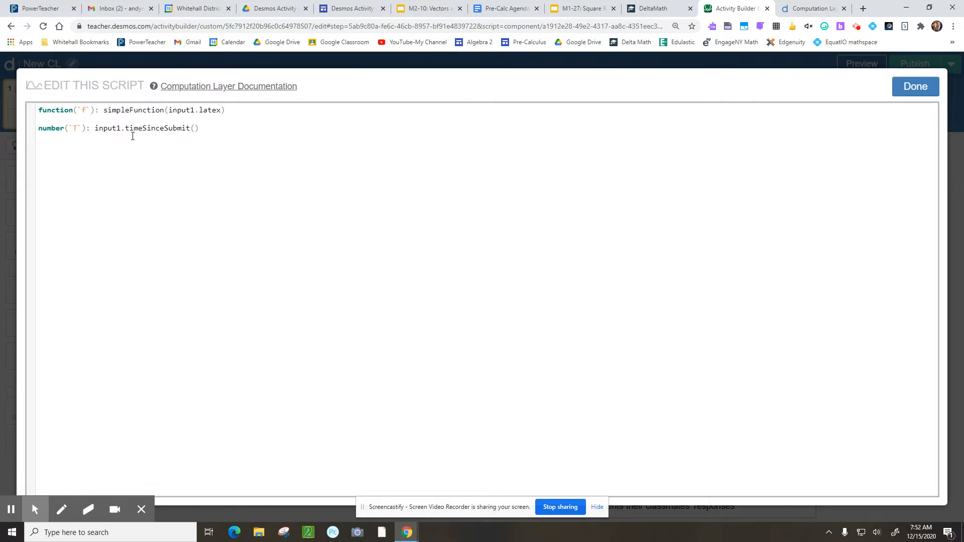
pyautogui.moveTo(98, 130); pyautogui.dragTo(199, 129)
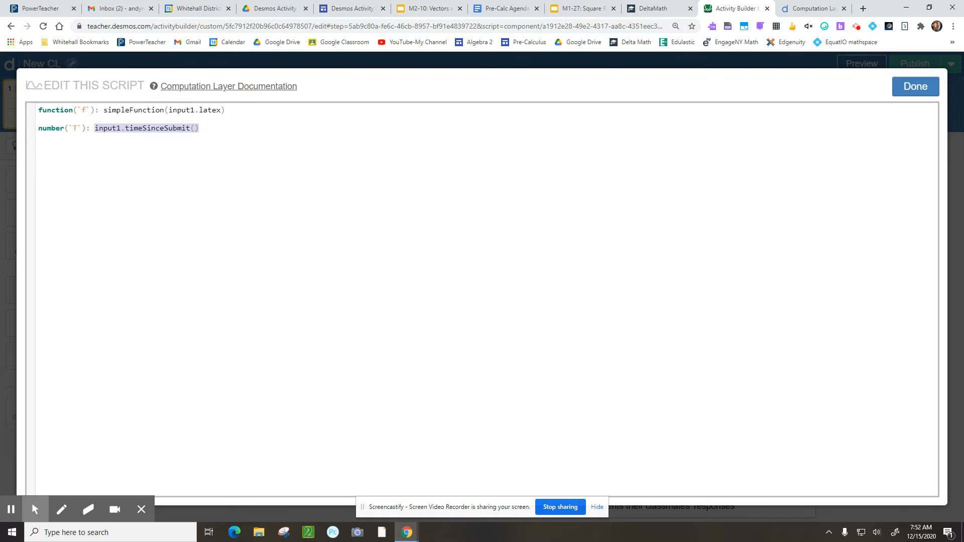
pyautogui.click(542, 132)
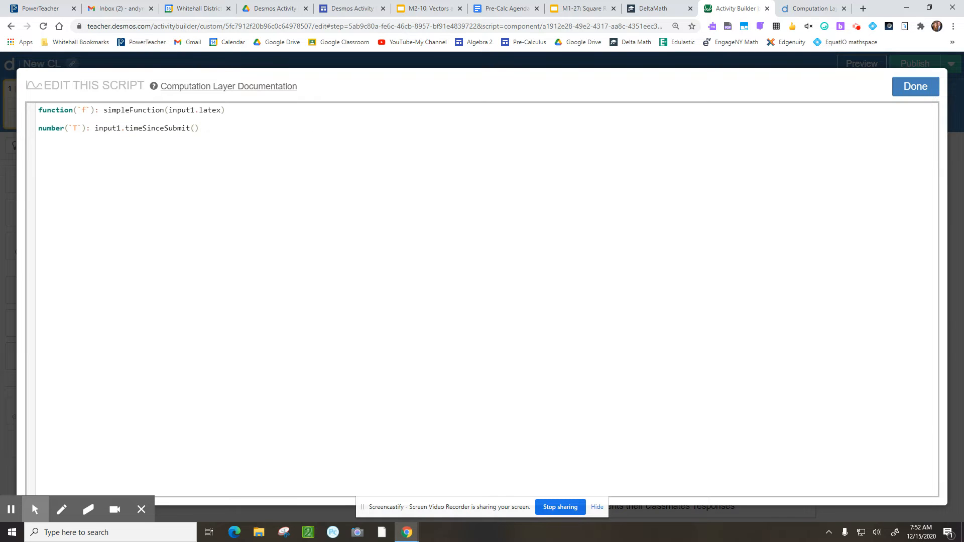
# Close the script, preview the slide with the answer y = 3x + 1, then close the preview
pyautogui.click(912, 86)
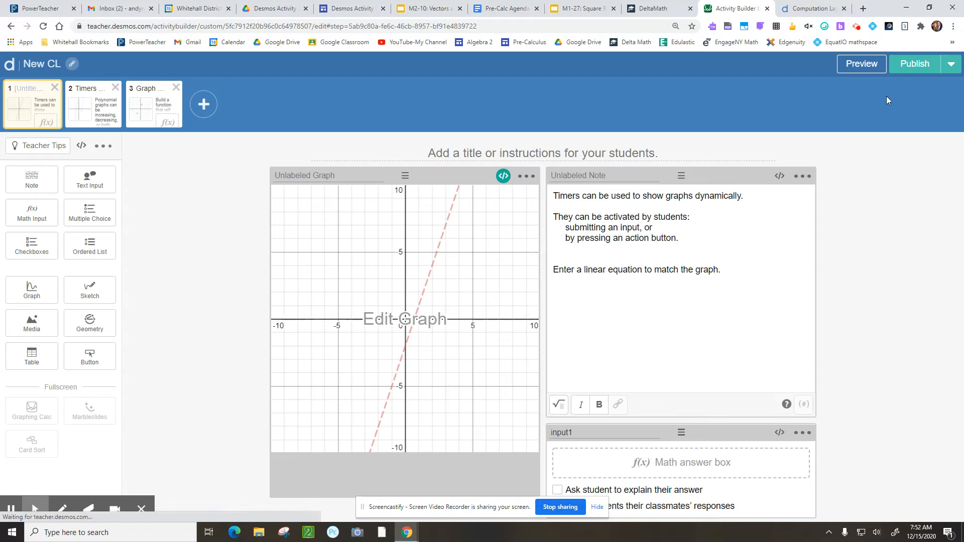
pyautogui.click(856, 66)
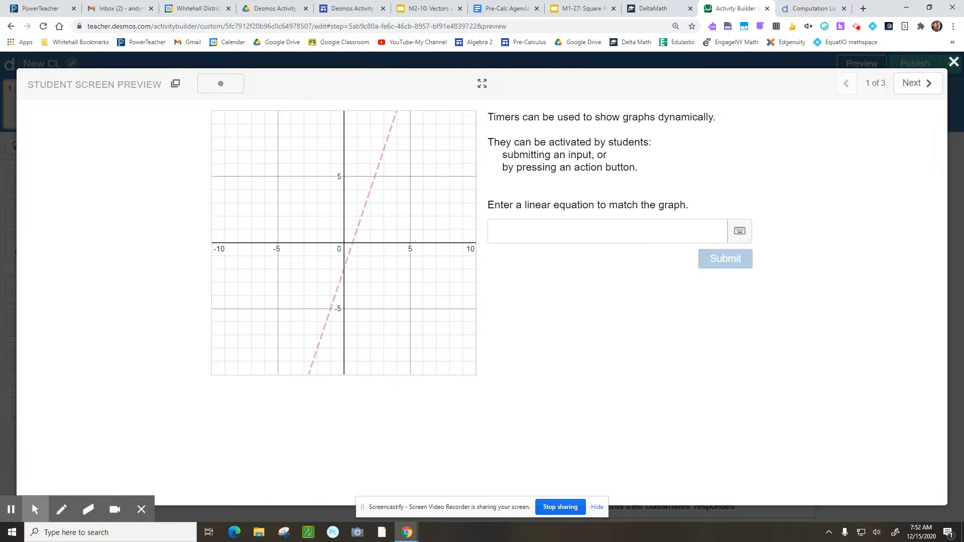
pyautogui.click(554, 235)
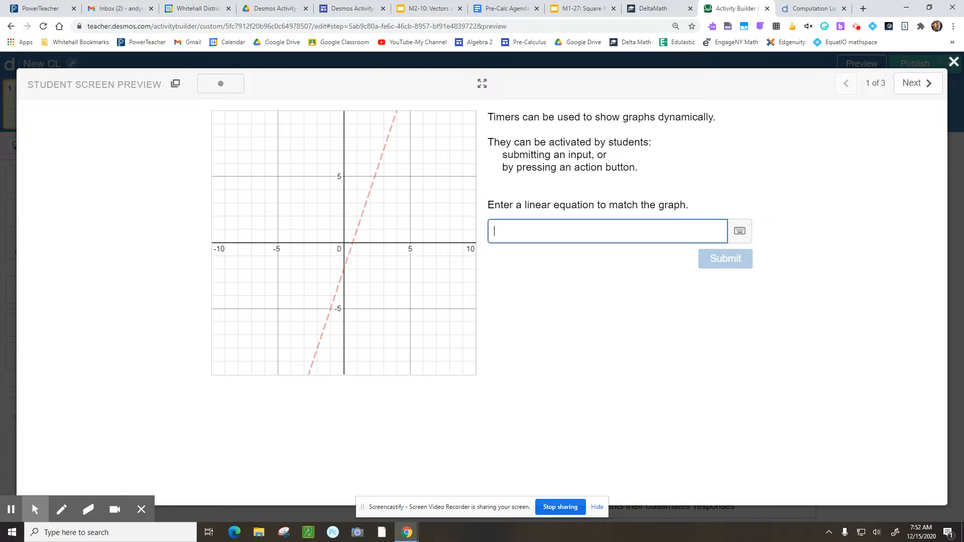
pyautogui.write('y = ')
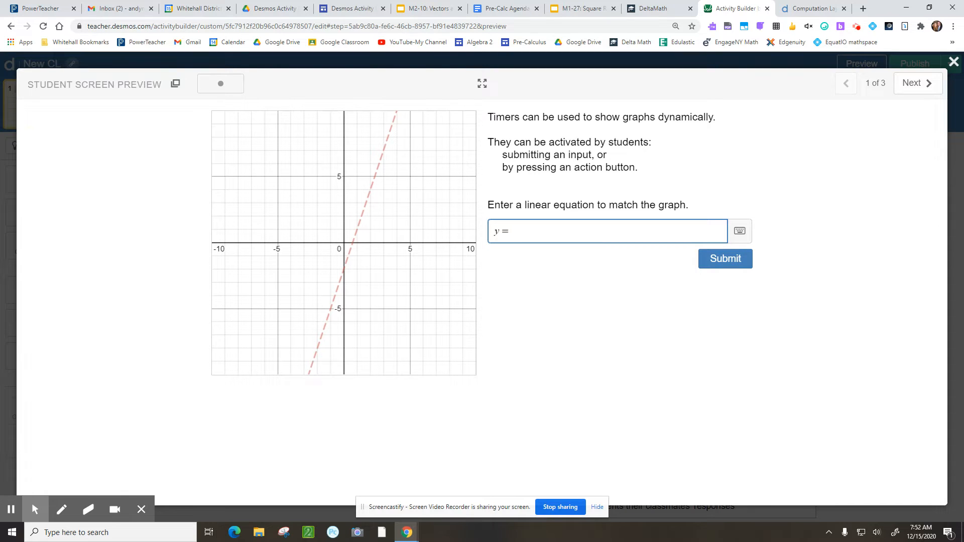
pyautogui.write('3x + 1')
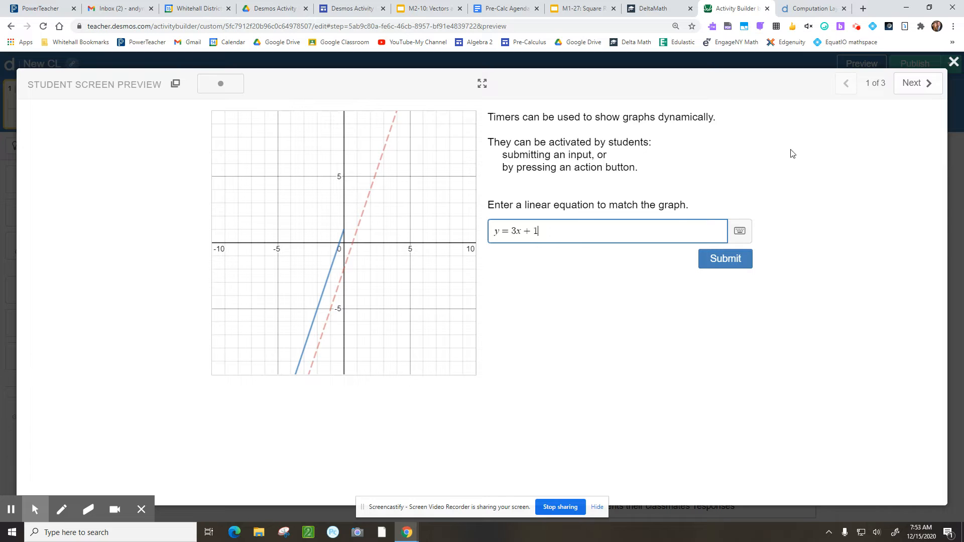
pyautogui.click(955, 64)
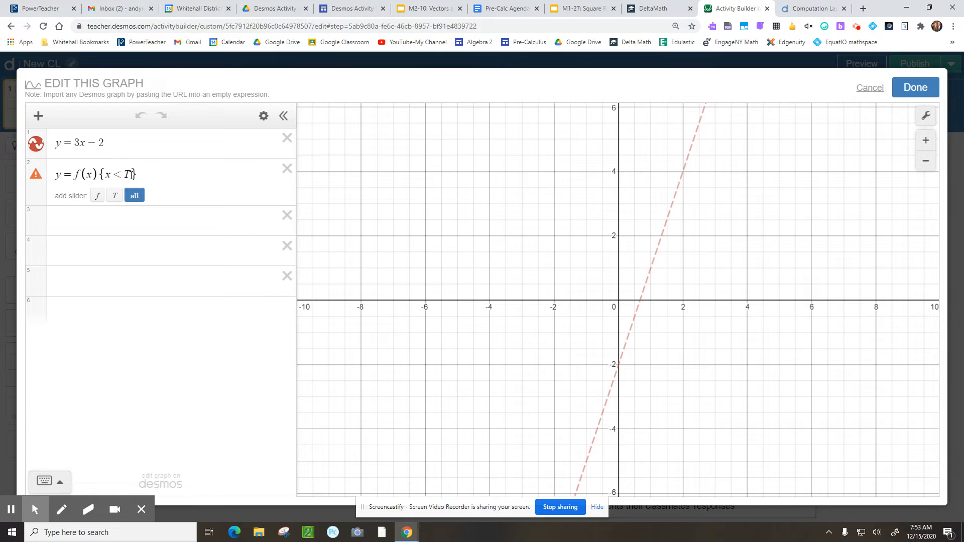
# Change the restriction to {x < T − 10} and close the graph editor
pyautogui.click(125, 174)
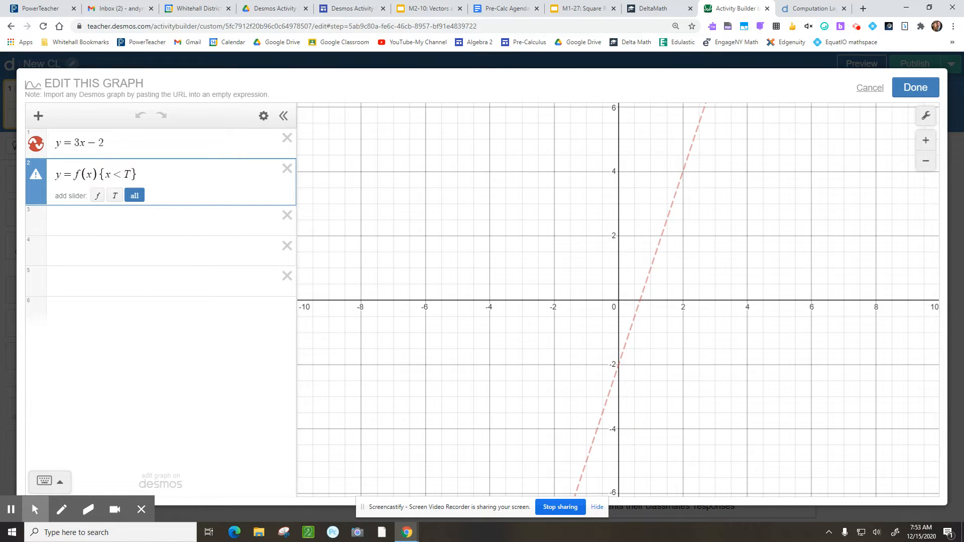
pyautogui.write('- ')
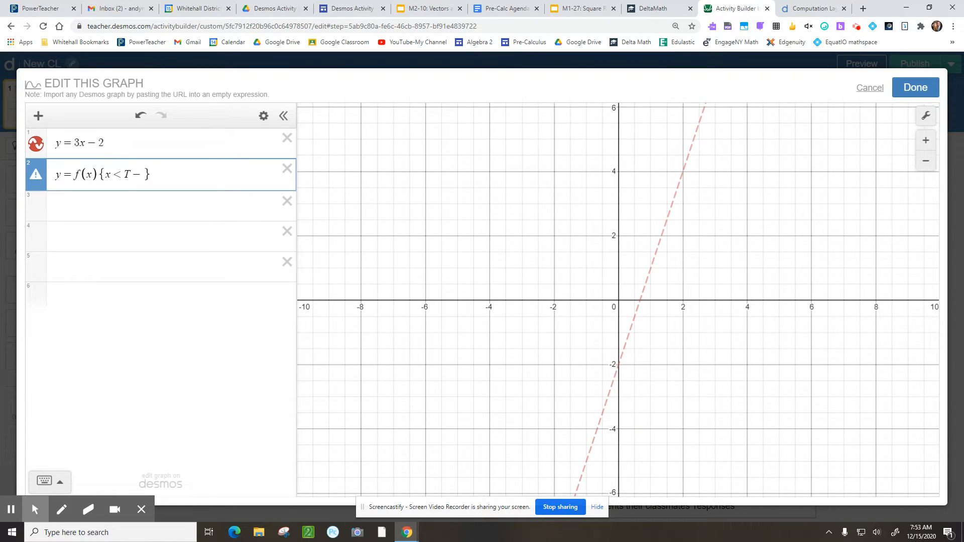
pyautogui.write('10')
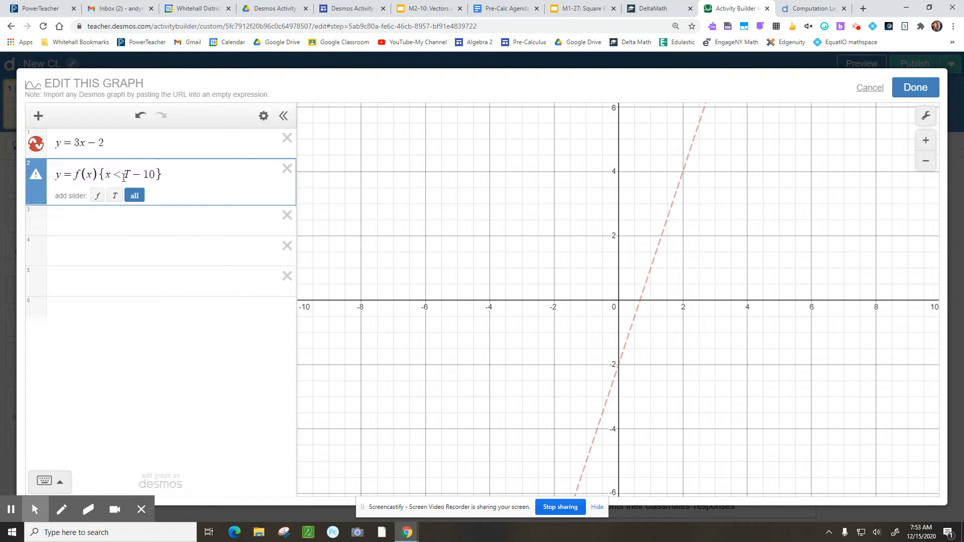
pyautogui.click(902, 89)
# Submit y = 3x + 1 in the student preview, watch its line draw, then close the preview
pyautogui.click(844, 71)
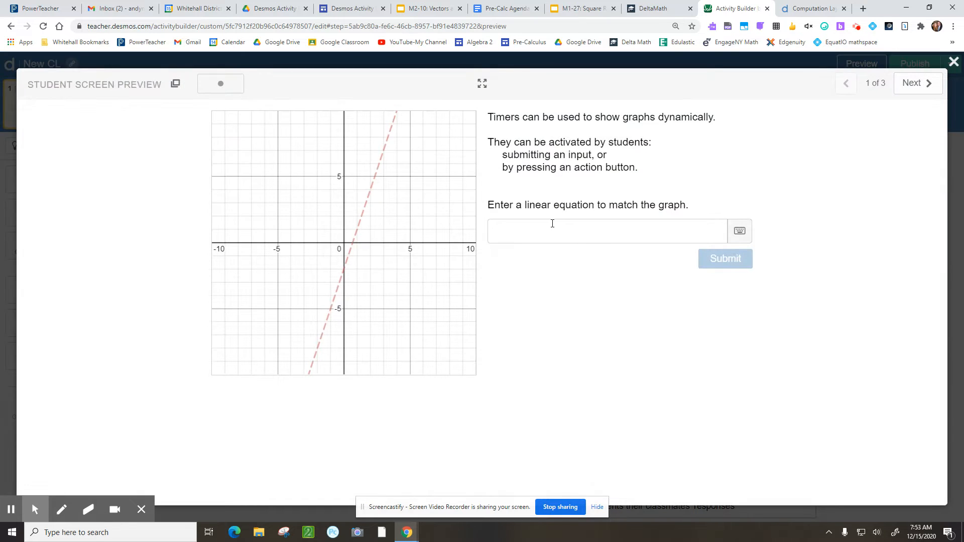
pyautogui.click(543, 222)
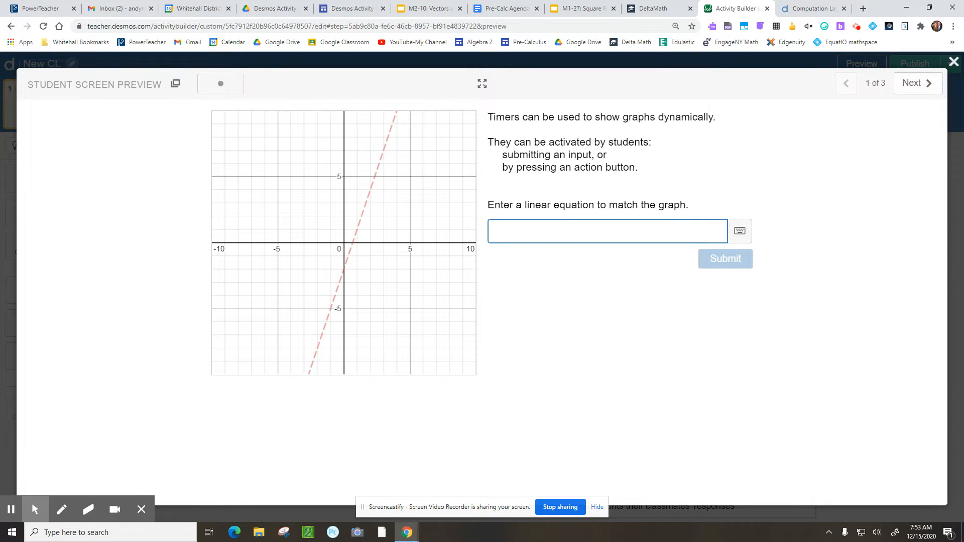
pyautogui.write('3x')
pyautogui.press('BackSpace')
pyautogui.press('BackSpace')
pyautogui.write('y = 3x ')
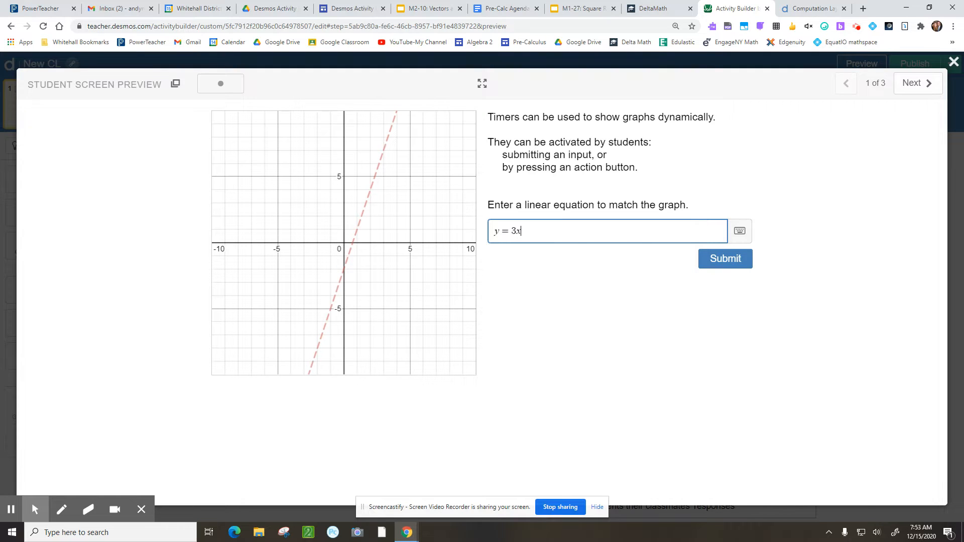
pyautogui.write('+ 1')
pyautogui.click(708, 261)
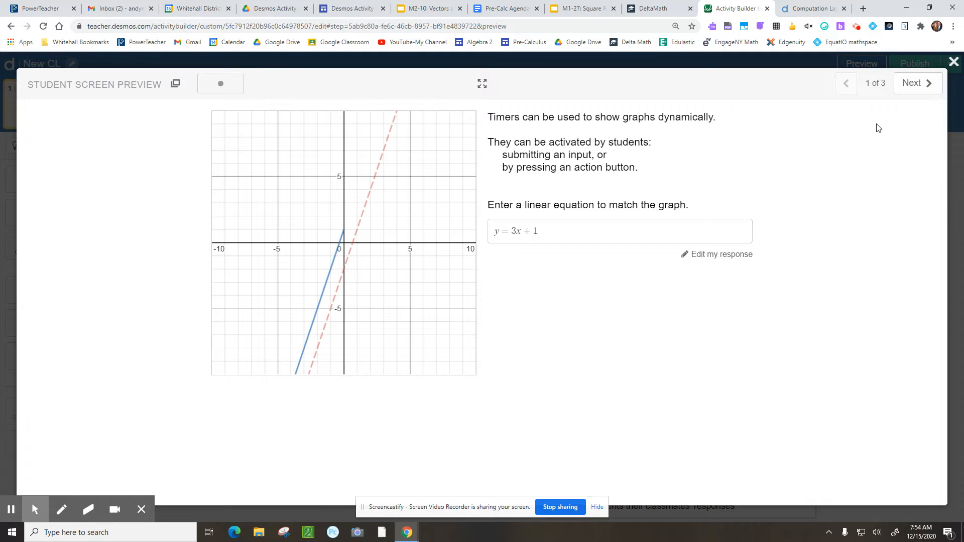
pyautogui.click(952, 63)
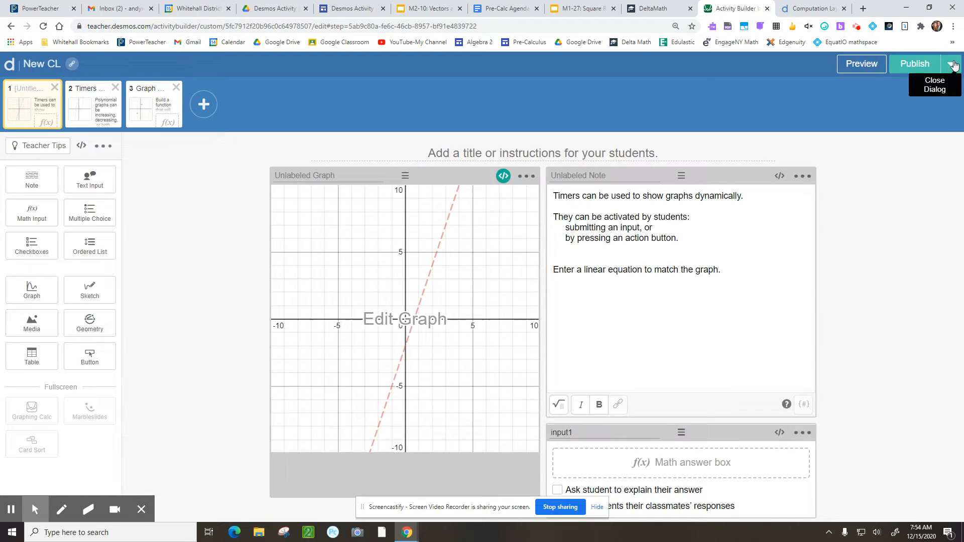
# Insert 5 before T so the restriction reads x < 5T − 10, then reopen the student preview
pyautogui.click(511, 232)
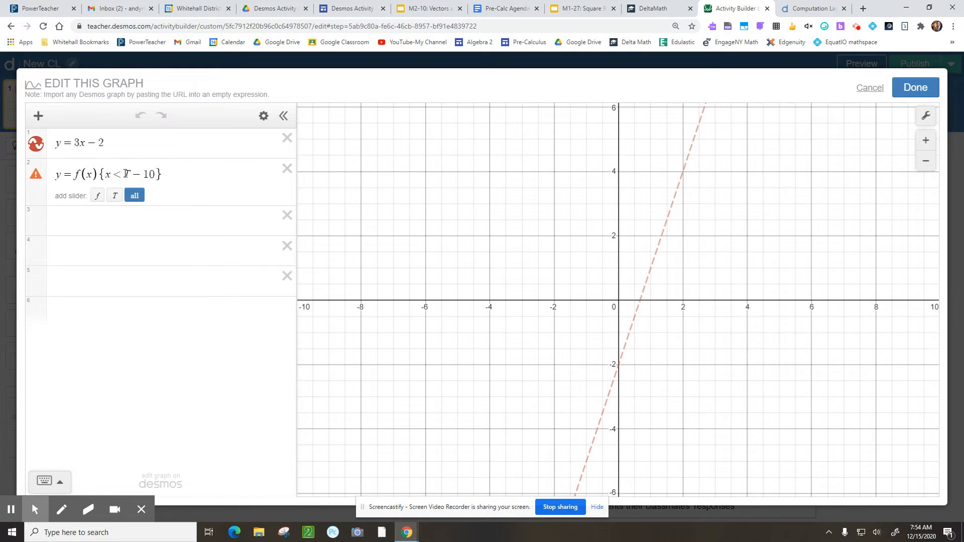
pyautogui.click(126, 173)
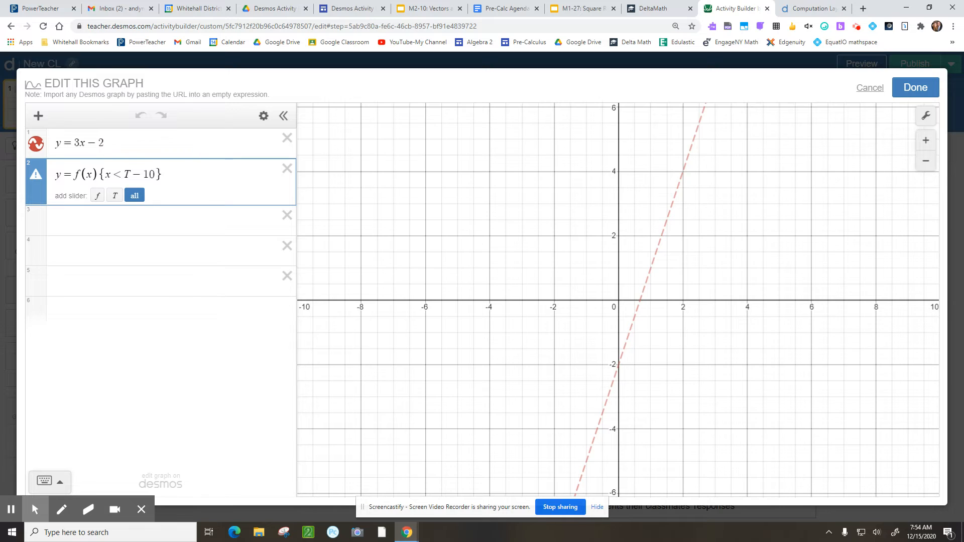
pyautogui.write('5')
pyautogui.click(916, 87)
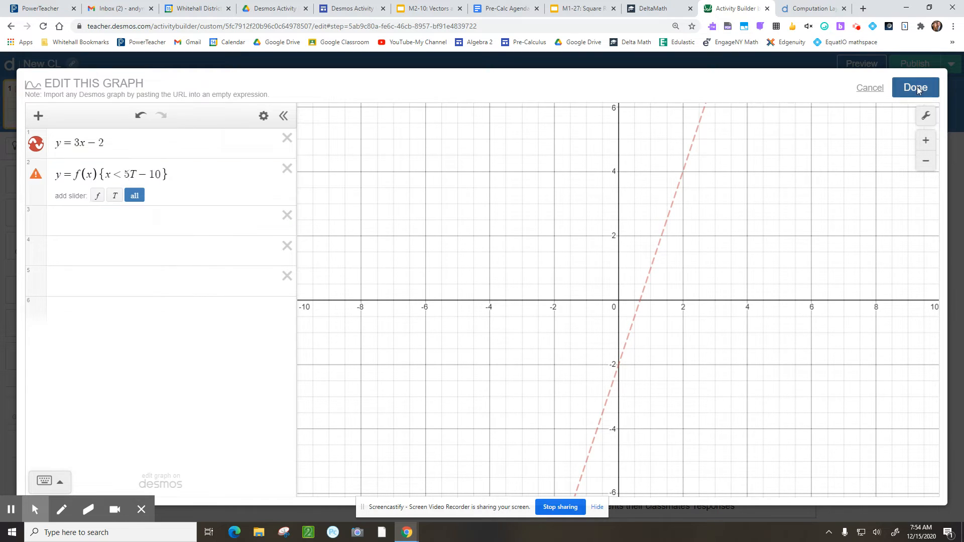
pyautogui.click(860, 66)
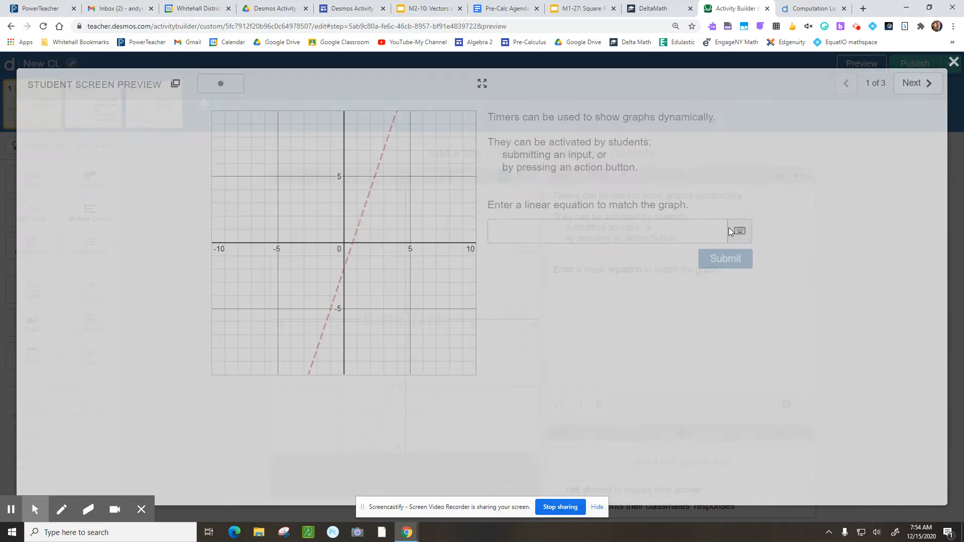
# Submit y = 3x + 1 as the answer in the student preview
pyautogui.click(546, 234)
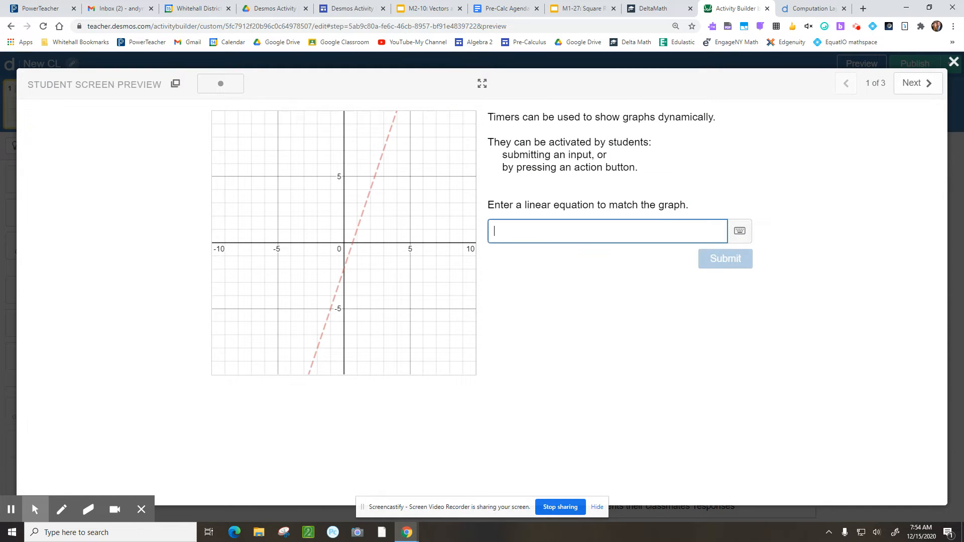
pyautogui.write('y = 3x ')
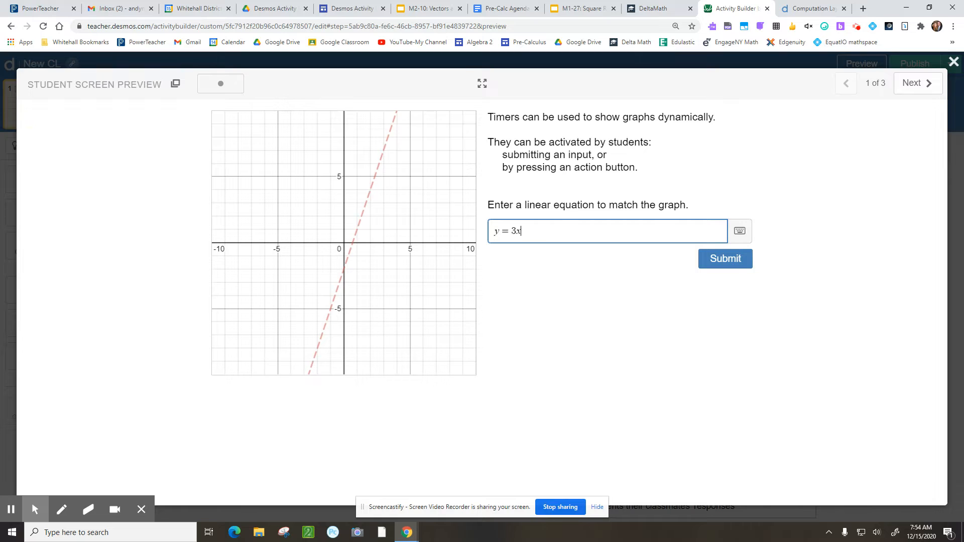
pyautogui.write('+ 1')
pyautogui.click(711, 270)
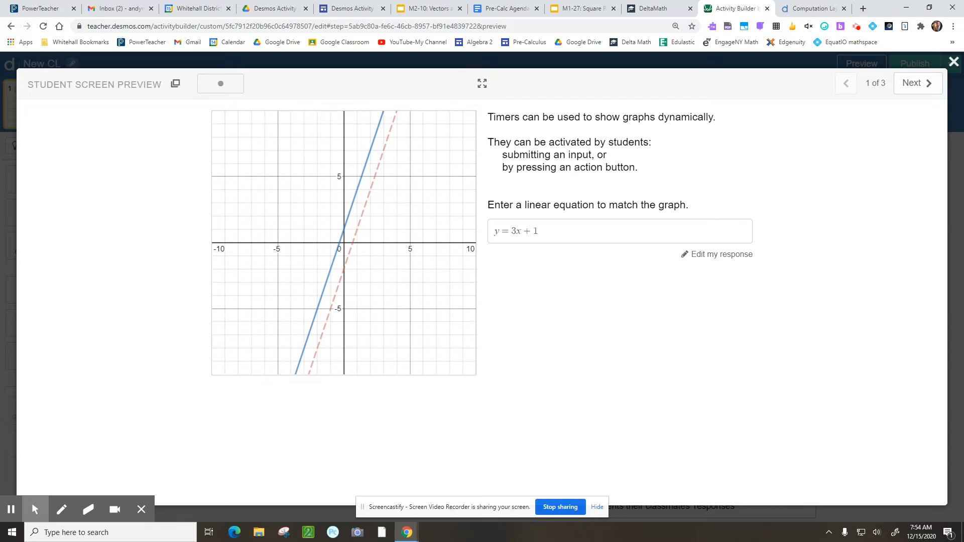
# Edit the response to y = 3x − 2, resubmit it, and close the preview
pyautogui.click(554, 231)
pyautogui.press('BackSpace')
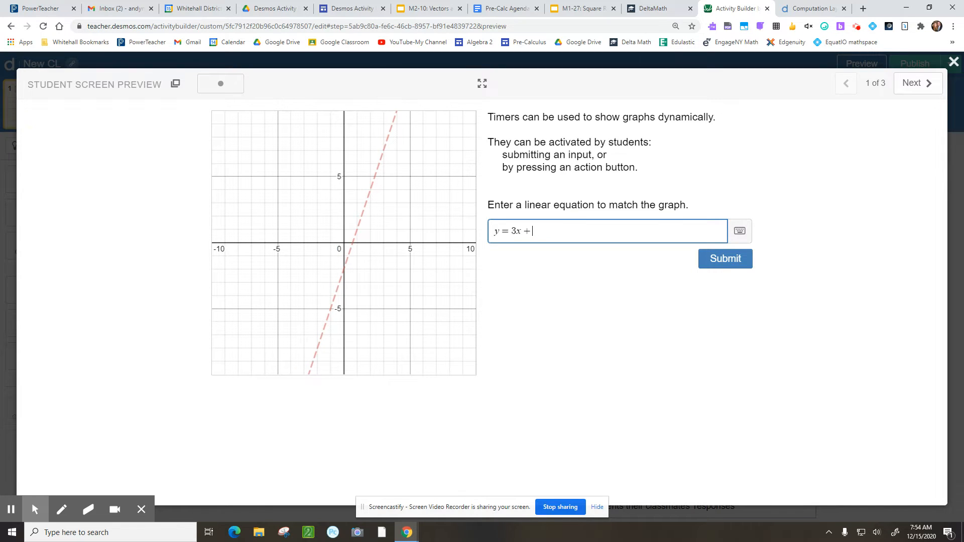
pyautogui.write('-2')
pyautogui.press('Return')
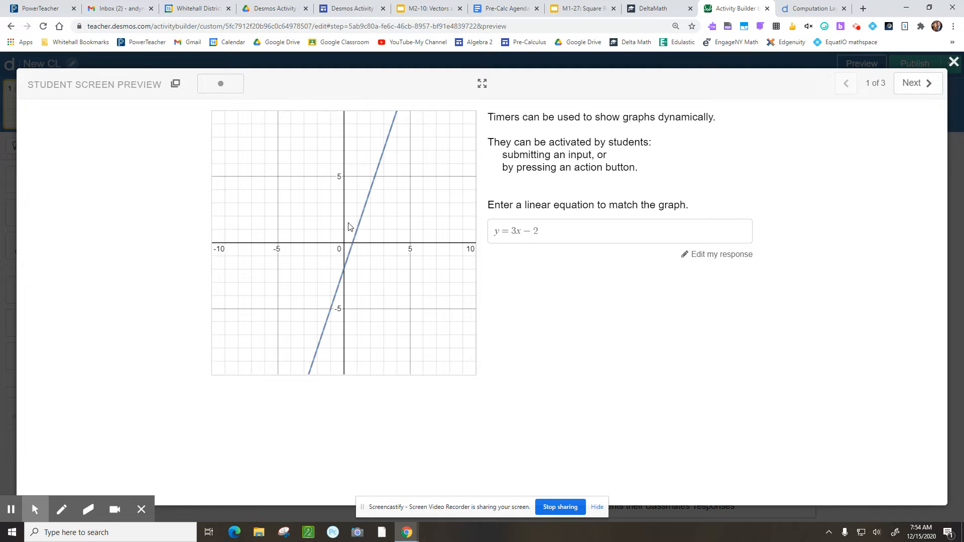
pyautogui.click(953, 62)
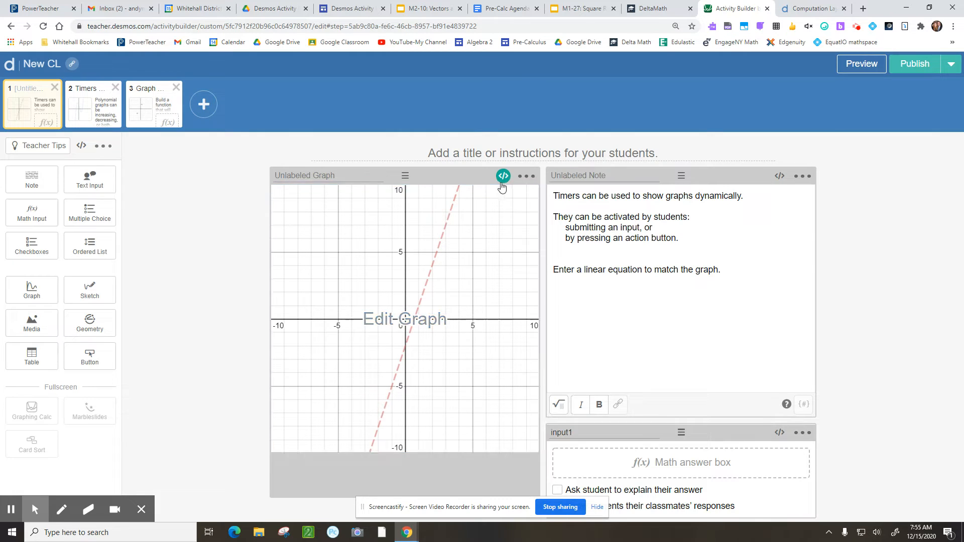
# Open the graph's expressions and highlight the 5 and the − 10 in the x < 5T − 10 restriction
pyautogui.click(501, 223)
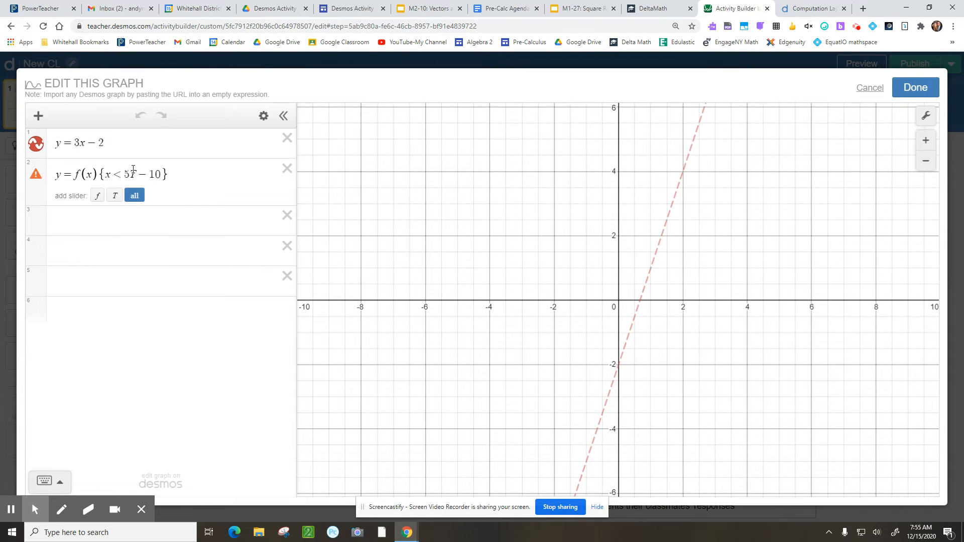
pyautogui.doubleClick(125, 174)
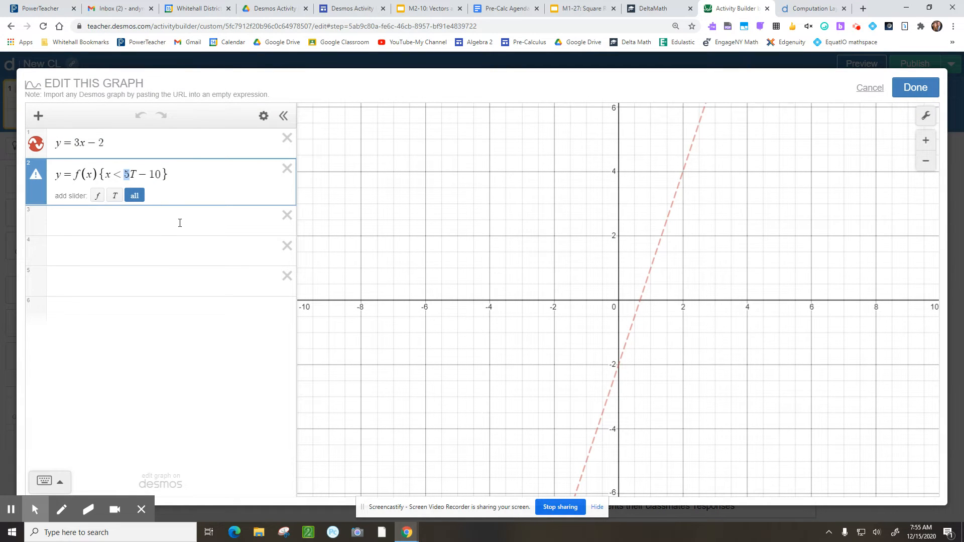
pyautogui.click(136, 174)
pyautogui.moveTo(137, 174); pyautogui.dragTo(164, 175)
# Walk through the script lines defining f from input1.latex and T from timeSinceSubmit, then close it
pyautogui.click(905, 87)
pyautogui.click(504, 176)
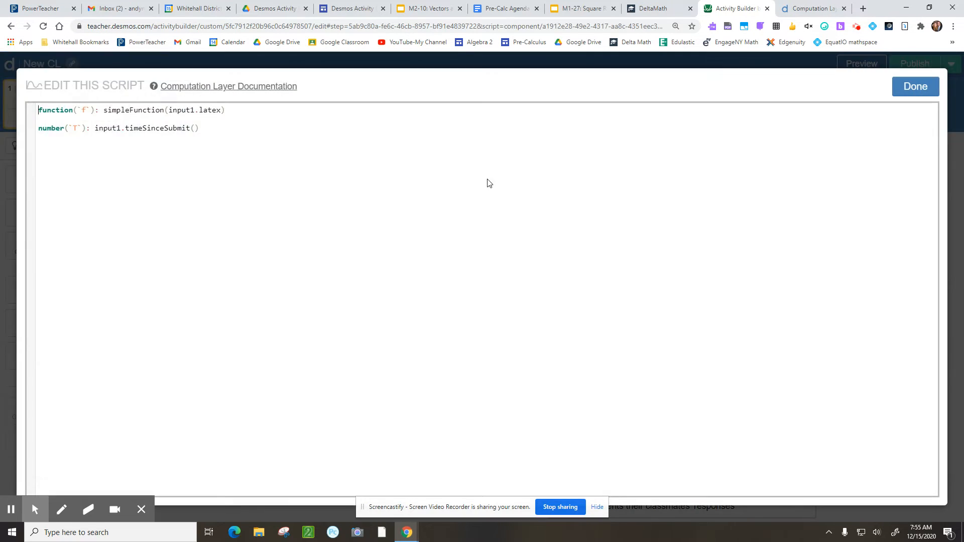
pyautogui.moveTo(240, 111); pyautogui.dragTo(27, 111)
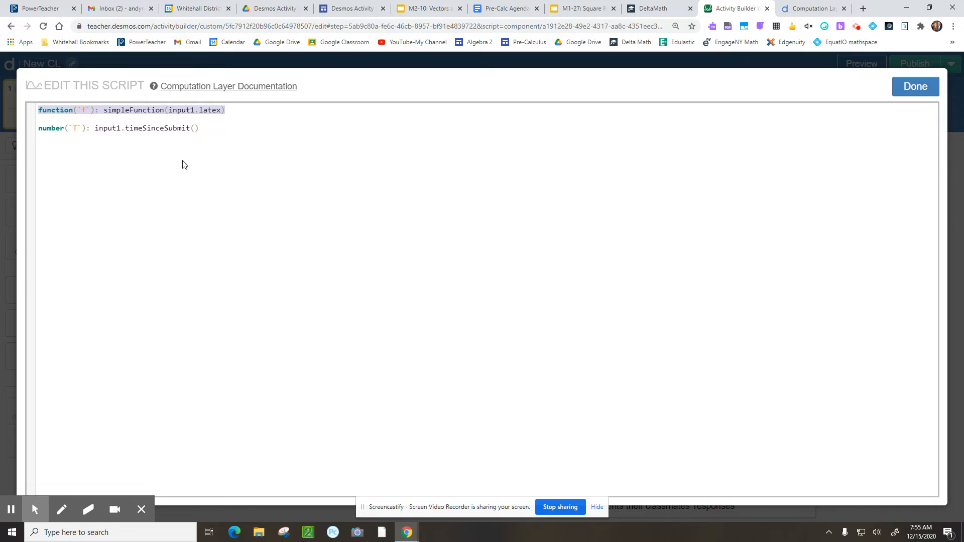
pyautogui.click(222, 116)
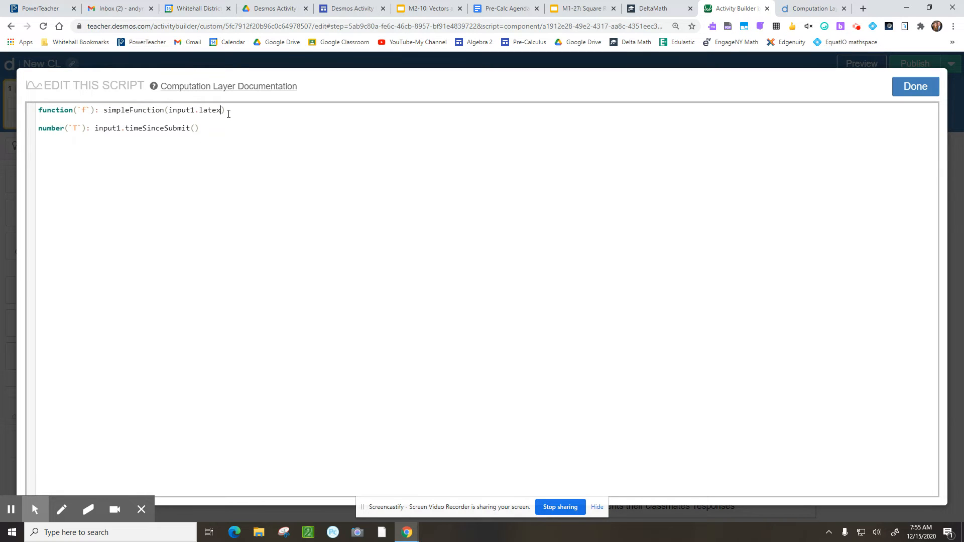
pyautogui.moveTo(226, 110); pyautogui.dragTo(168, 109)
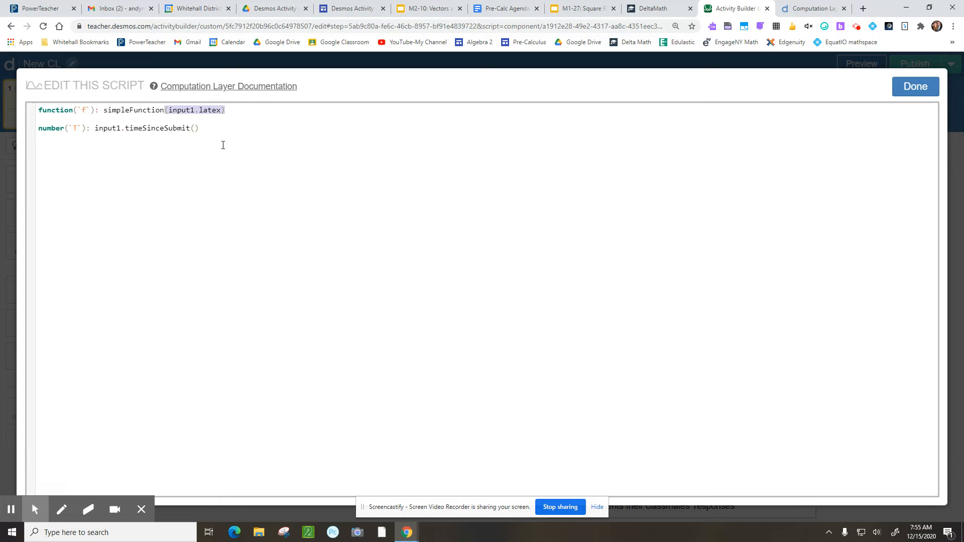
pyautogui.click(200, 129)
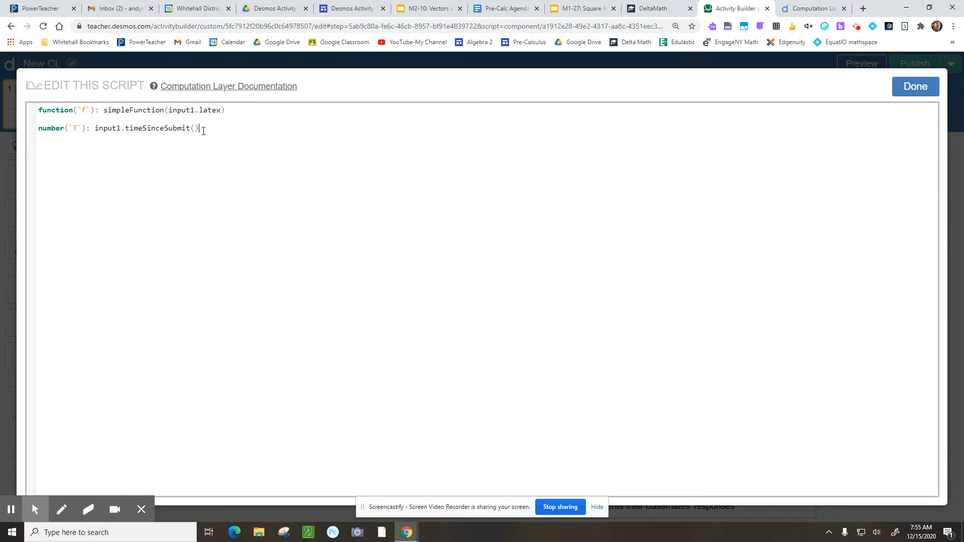
pyautogui.moveTo(197, 130); pyautogui.dragTo(39, 129)
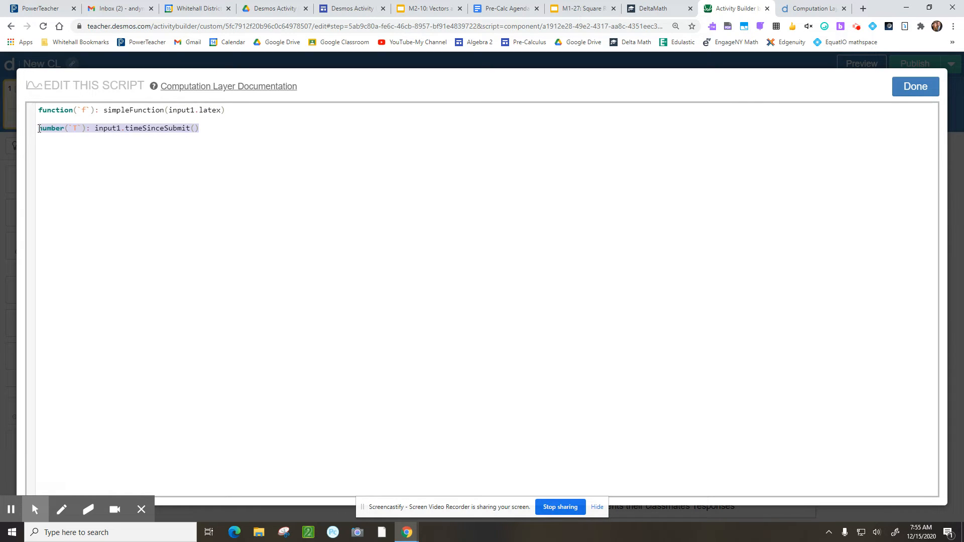
pyautogui.click(923, 87)
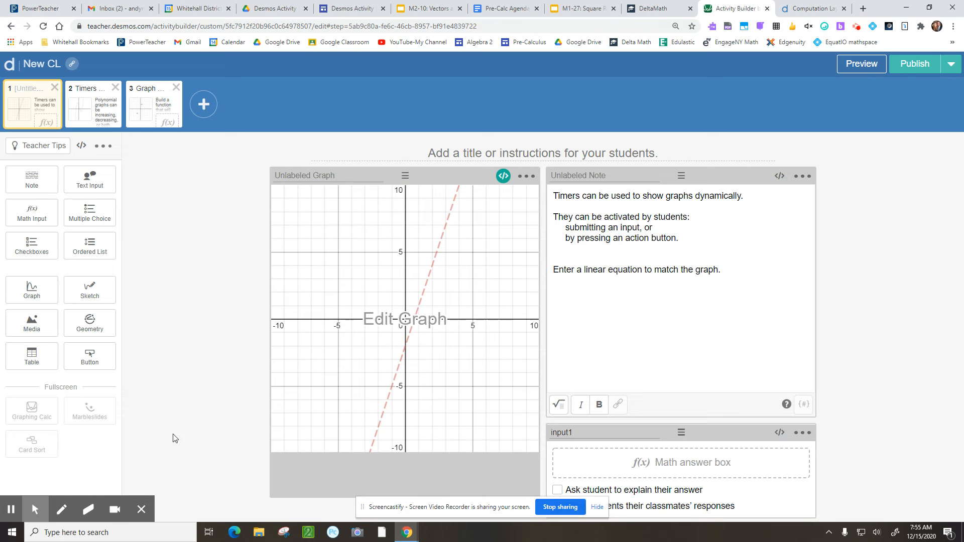
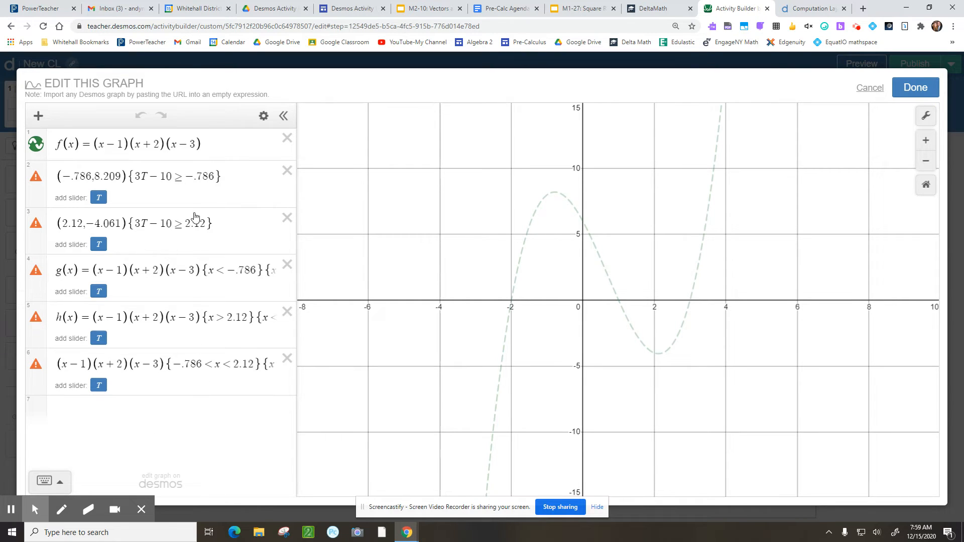
# Highlight the cubic's defining expression f(x)=(x−1)(x+2)(x−3) in the expression list
pyautogui.moveTo(205, 144); pyautogui.dragTo(56, 142)
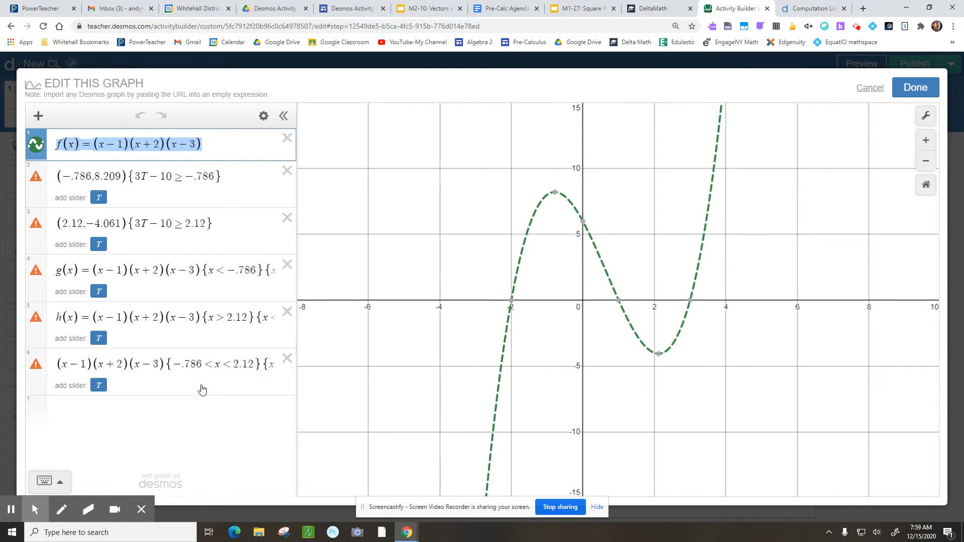
# Widen the expression list and highlight the x<3T−10 restrictions on the g, h and middle pieces
pyautogui.click(298, 117)
pyautogui.moveTo(299, 117); pyautogui.dragTo(372, 160)
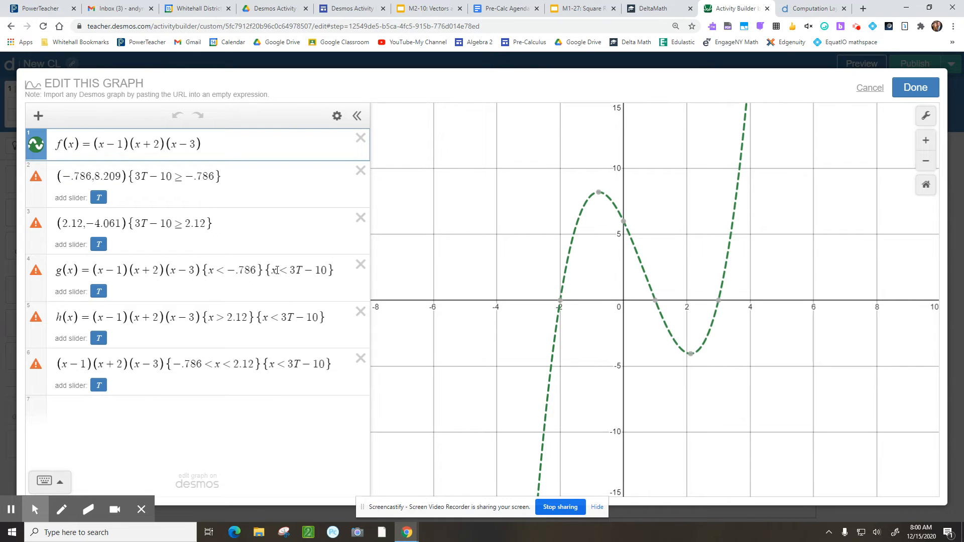
pyautogui.moveTo(273, 270); pyautogui.dragTo(325, 269)
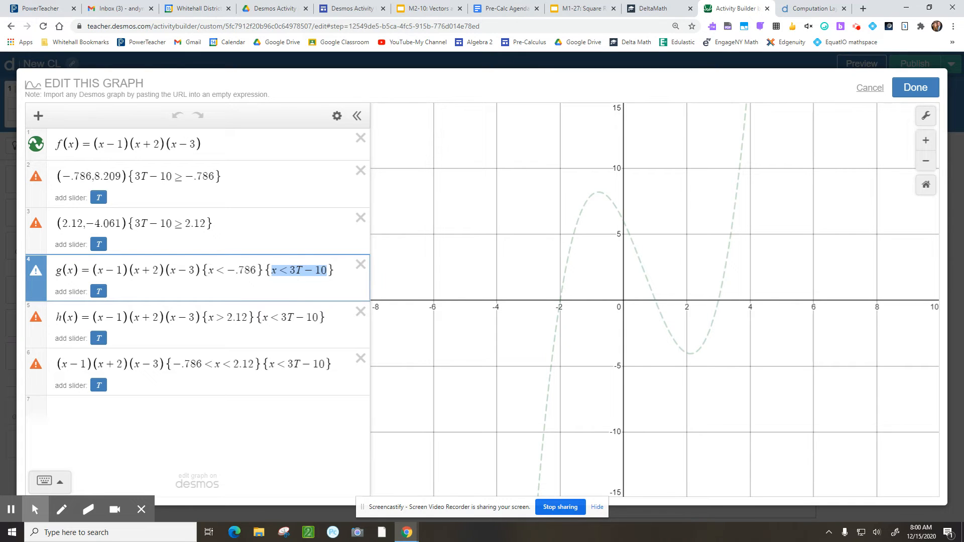
pyautogui.moveTo(264, 319); pyautogui.dragTo(322, 318)
pyautogui.moveTo(270, 366); pyautogui.dragTo(323, 365)
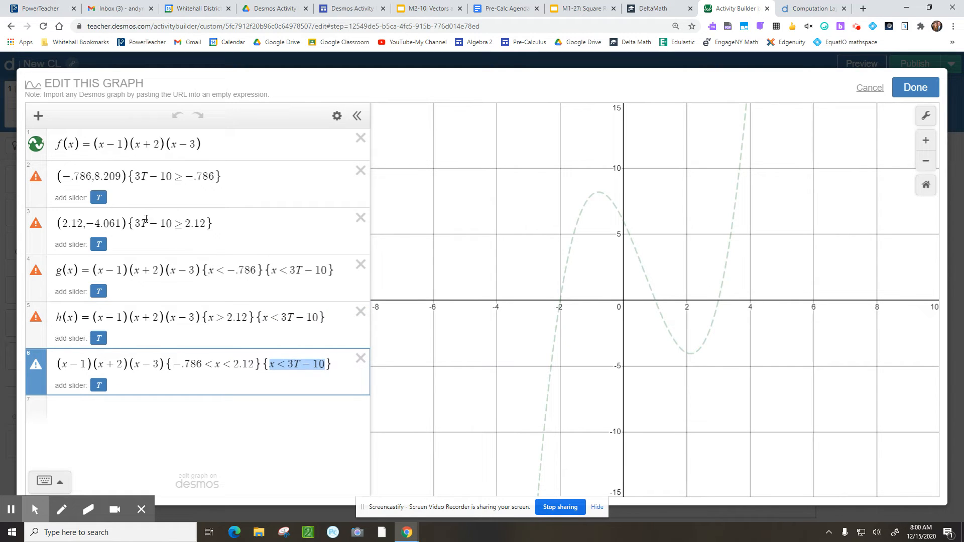
# Highlight 3T−10 in the min and max point conditions, then add slider T=1
pyautogui.moveTo(135, 223); pyautogui.dragTo(171, 224)
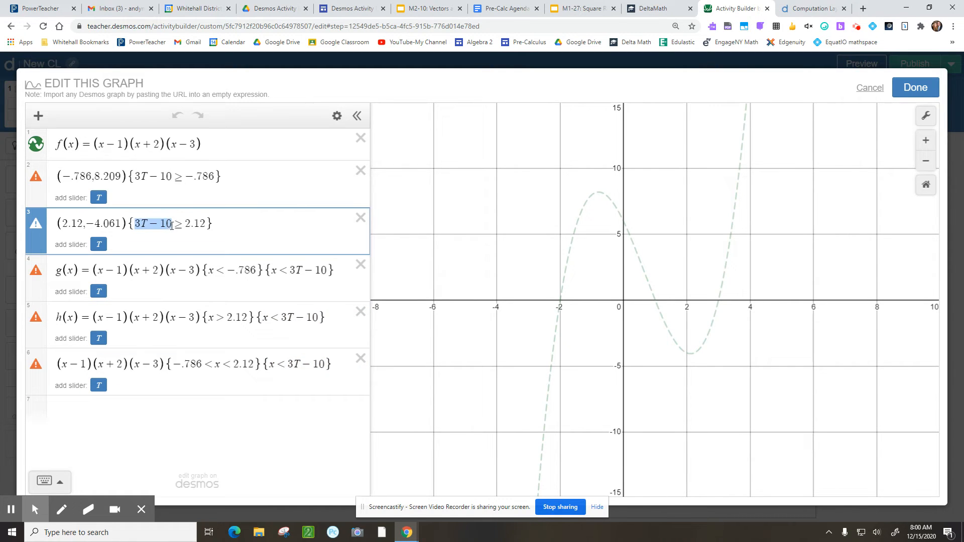
pyautogui.moveTo(135, 176); pyautogui.dragTo(178, 183)
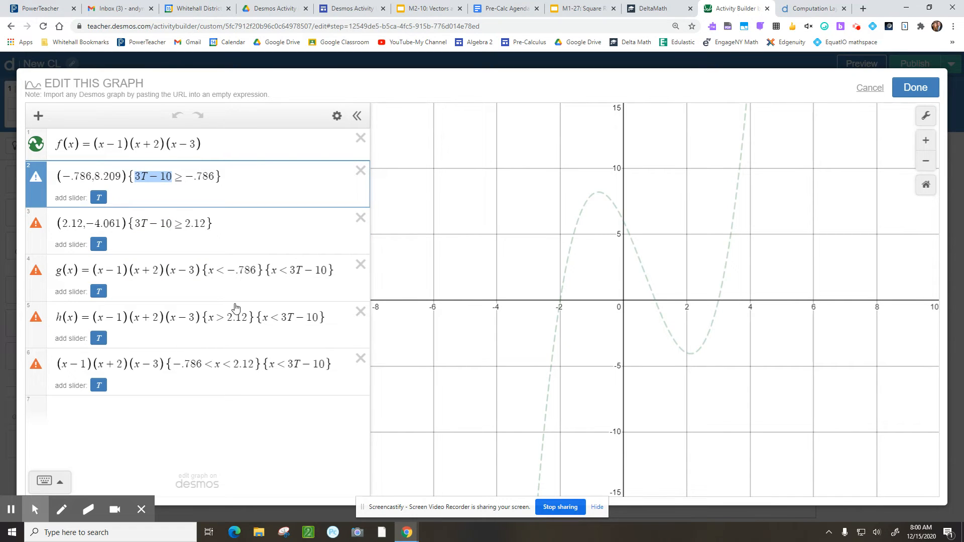
pyautogui.click(211, 436)
pyautogui.click(99, 386)
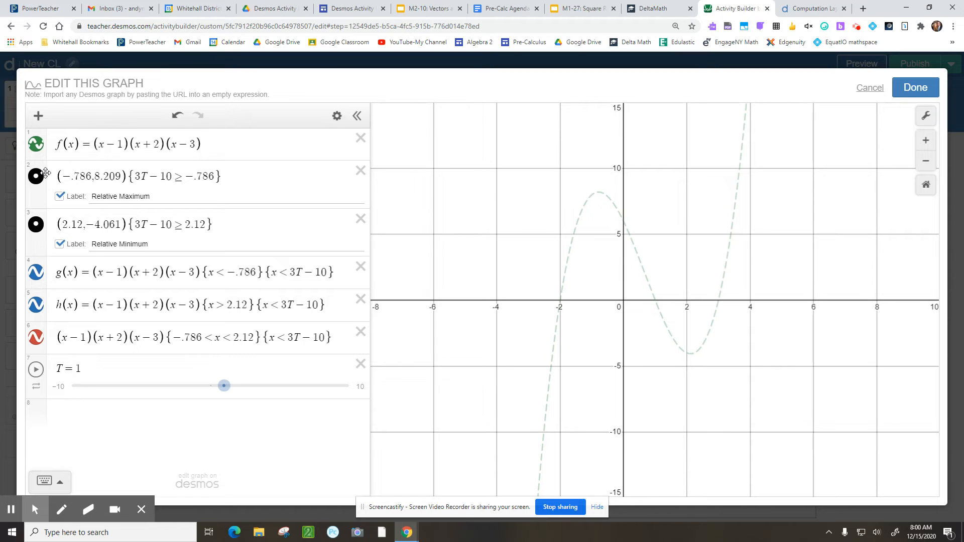
# Drag T back and forth to test the tracing and the maximum's 3T−10 ≥ −.786 condition, ending at T=4.44
pyautogui.moveTo(224, 386); pyautogui.dragTo(271, 398)
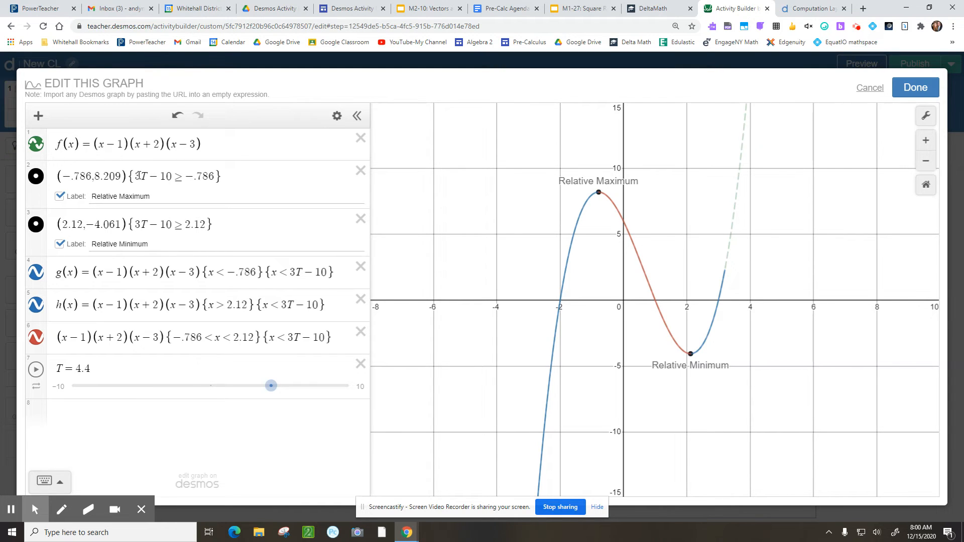
pyautogui.moveTo(135, 176); pyautogui.dragTo(214, 179)
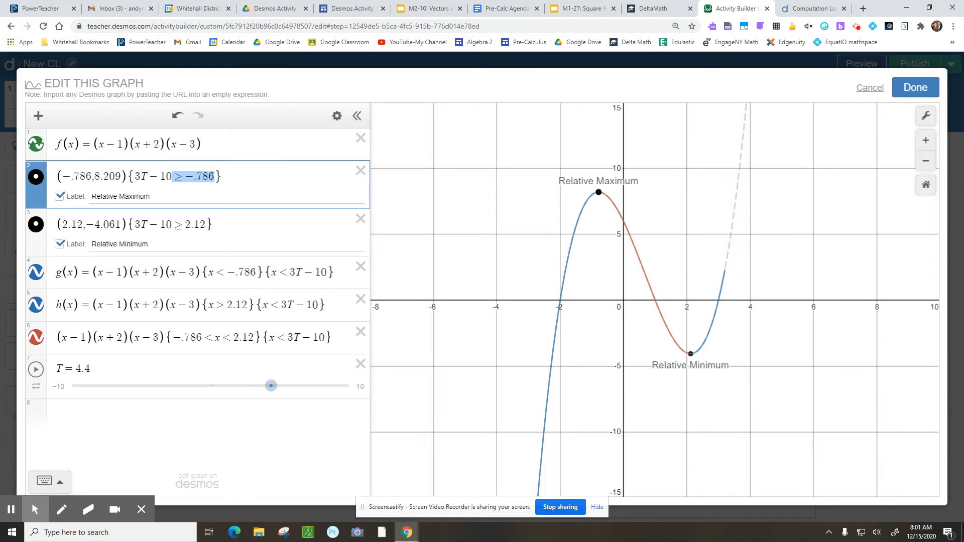
pyautogui.moveTo(271, 385); pyautogui.dragTo(143, 385)
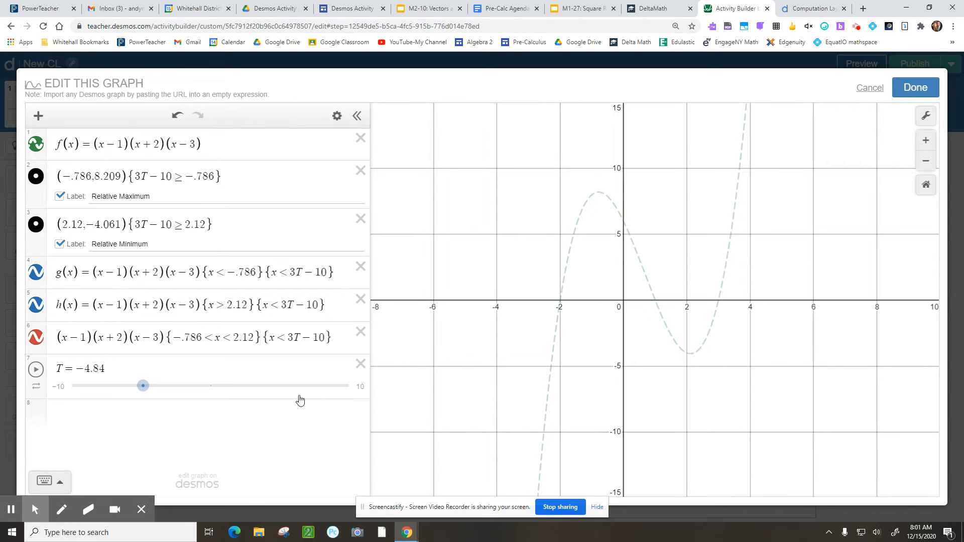
pyautogui.moveTo(148, 387); pyautogui.dragTo(257, 394)
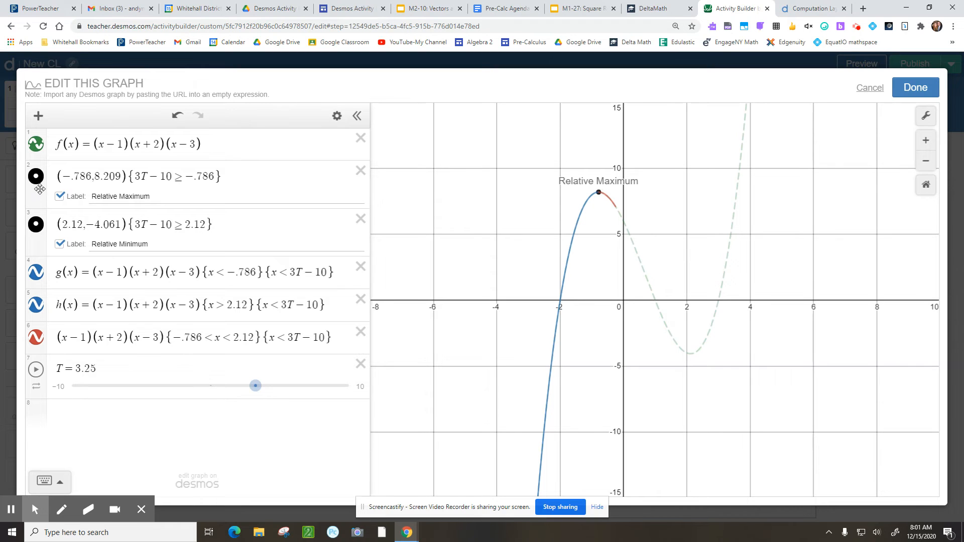
pyautogui.moveTo(227, 177); pyautogui.dragTo(153, 180)
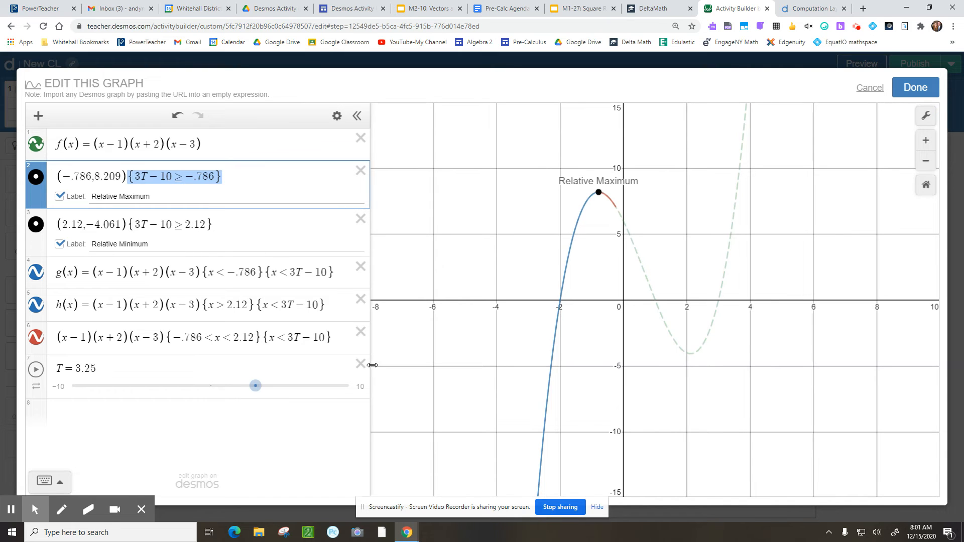
pyautogui.moveTo(257, 388); pyautogui.dragTo(276, 393)
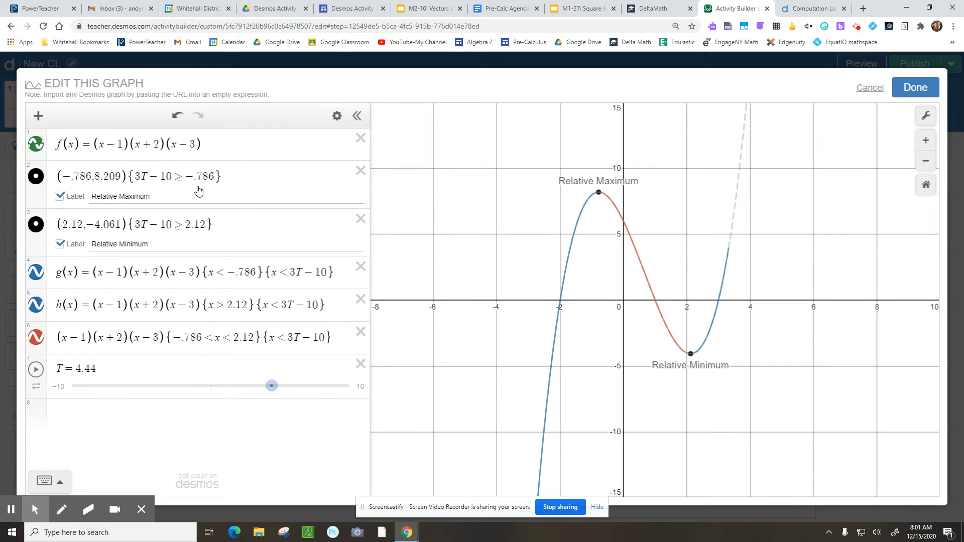
pyautogui.click(243, 181)
pyautogui.click(238, 229)
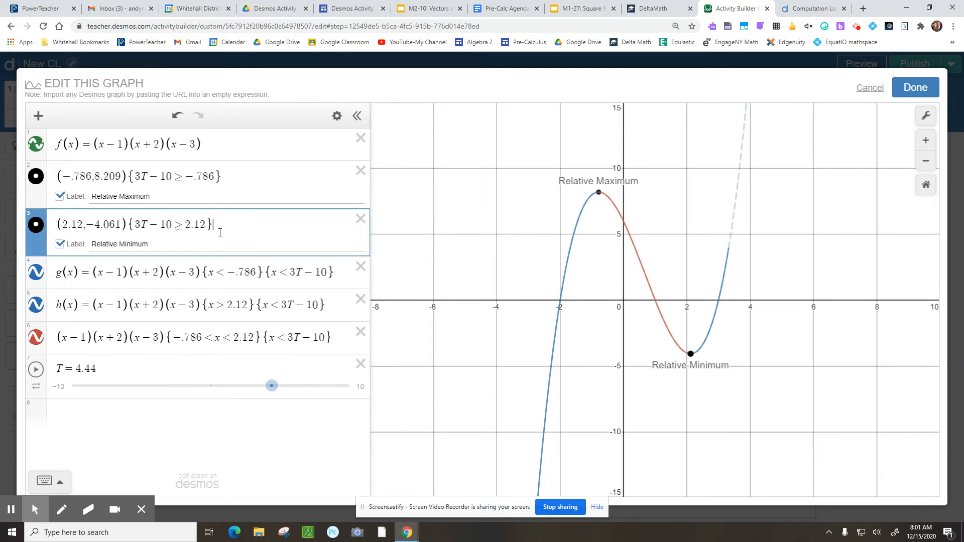
pyautogui.moveTo(135, 225); pyautogui.dragTo(206, 227)
pyautogui.moveTo(61, 225); pyautogui.dragTo(82, 226)
pyautogui.click(160, 337)
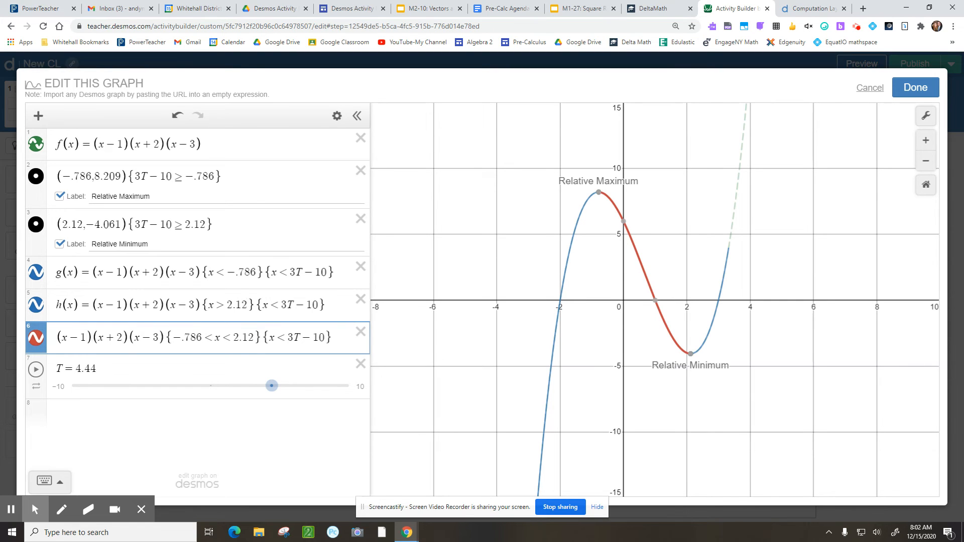
pyautogui.click(111, 276)
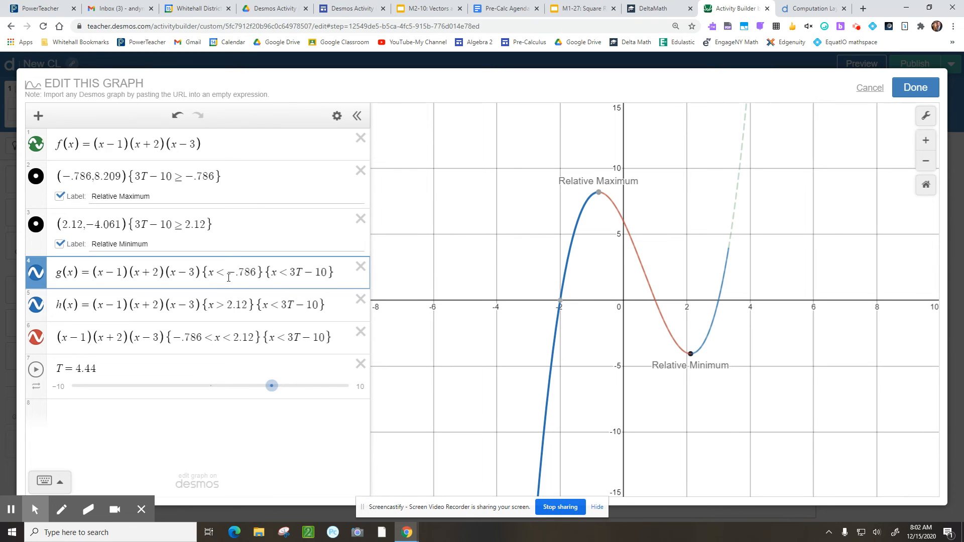
pyautogui.moveTo(203, 273); pyautogui.dragTo(216, 274)
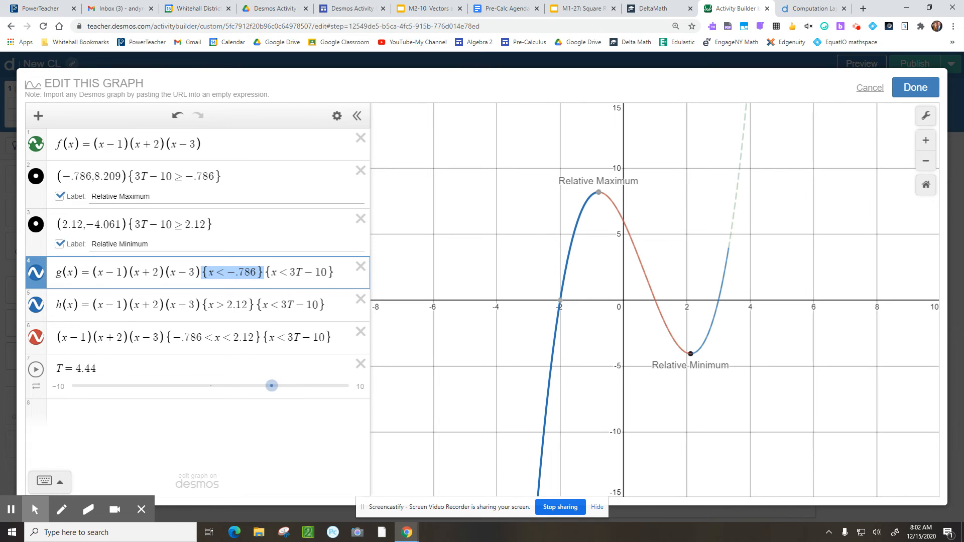
# Remove the 'h(x) =' and 'g(x) =' names from the right and left interval pieces
pyautogui.moveTo(597, 199)
pyautogui.click(231, 305)
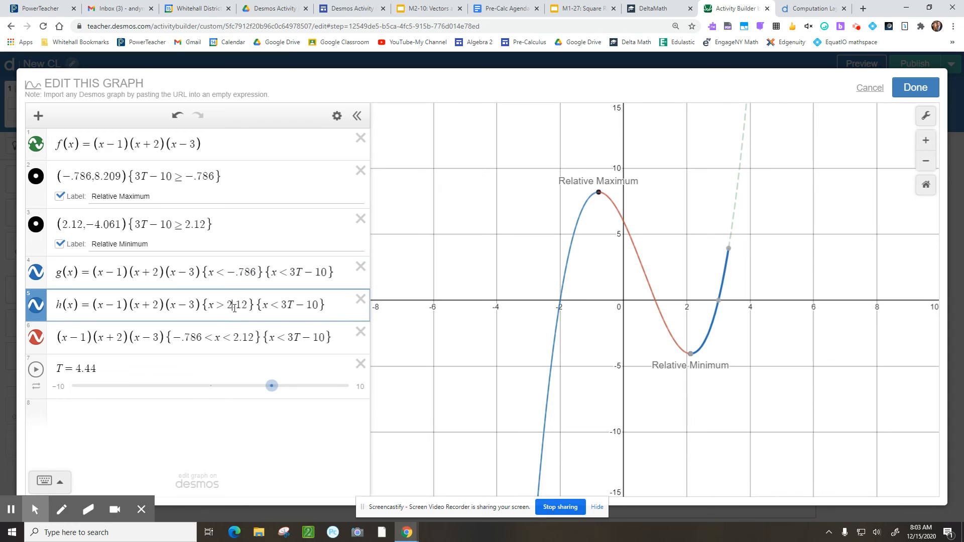
pyautogui.click(93, 305)
pyautogui.press('BackSpace')
pyautogui.press('BackSpace')
pyautogui.press('BackSpace')
pyautogui.press('BackSpace')
pyautogui.press('BackSpace')
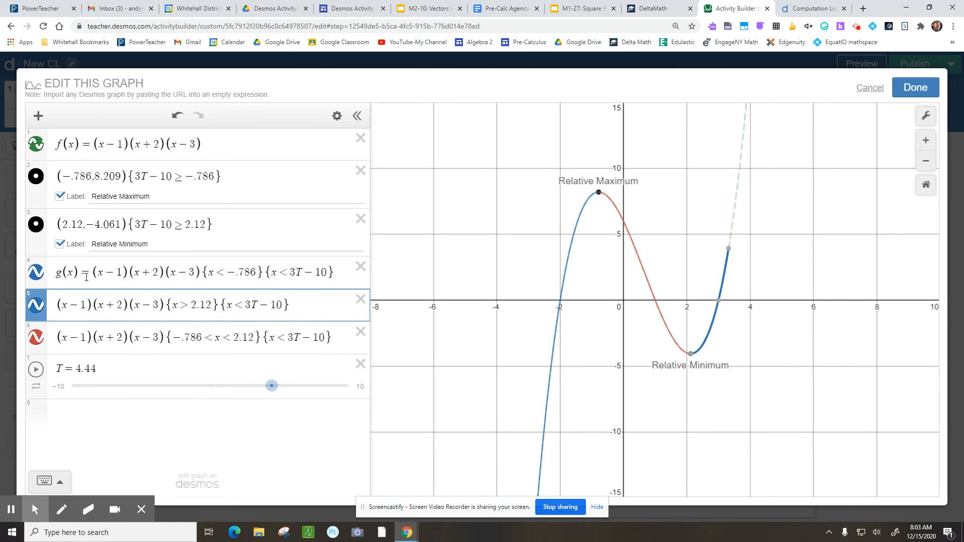
pyautogui.click(90, 272)
pyautogui.press('BackSpace')
pyautogui.press('BackSpace')
pyautogui.press('BackSpace')
pyautogui.press('BackSpace')
pyautogui.press('BackSpace')
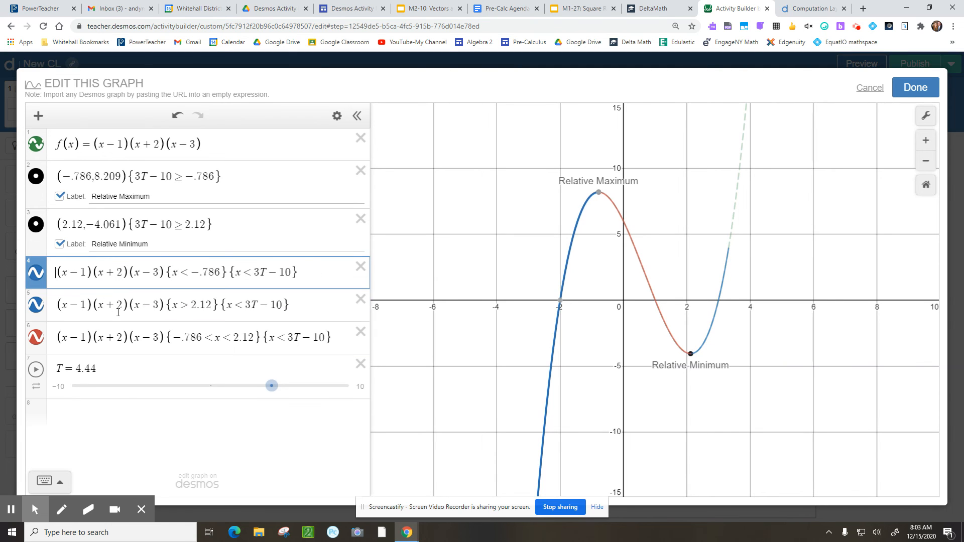
# Review the increasing pieces' x > 2.12 restriction and their 3T − 10 timer restrictions
pyautogui.click(88, 305)
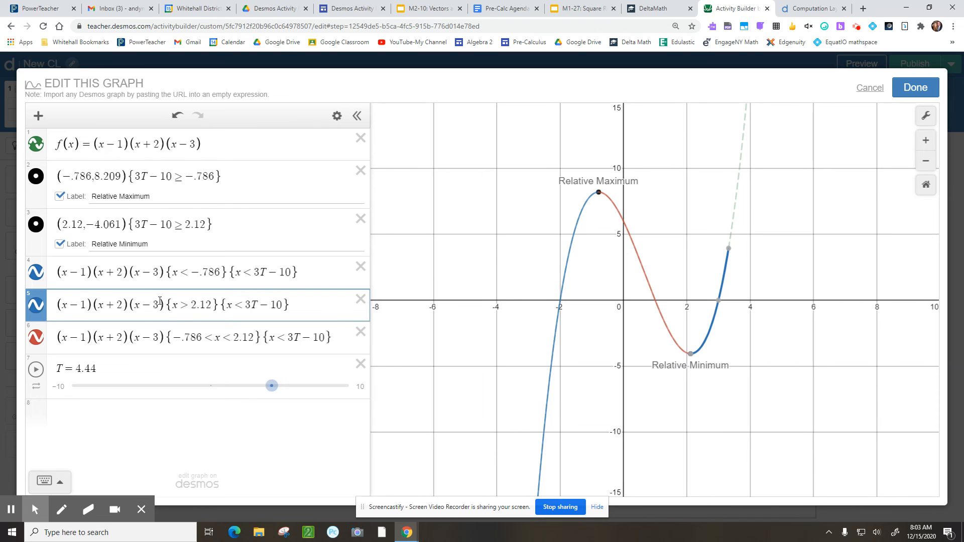
pyautogui.doubleClick(179, 306)
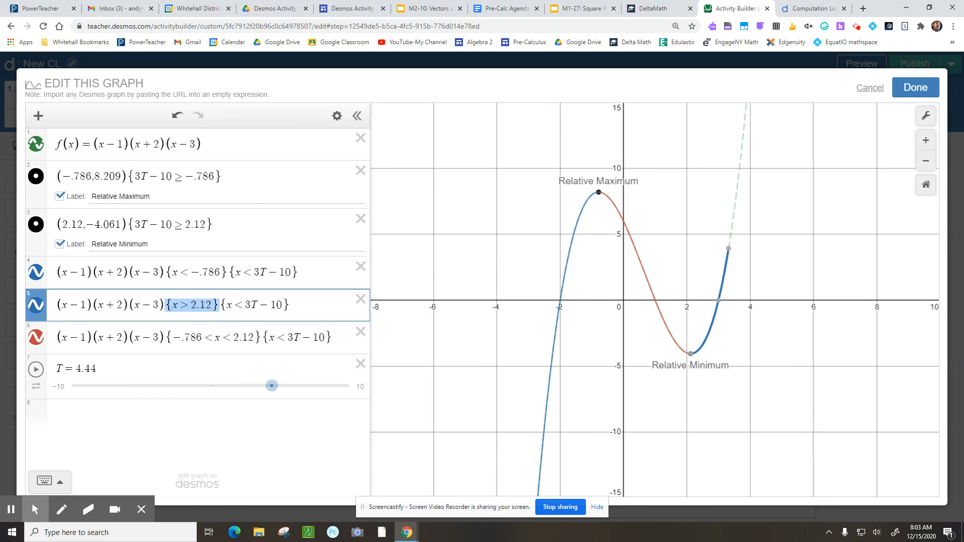
pyautogui.click(300, 273)
pyautogui.click(311, 305)
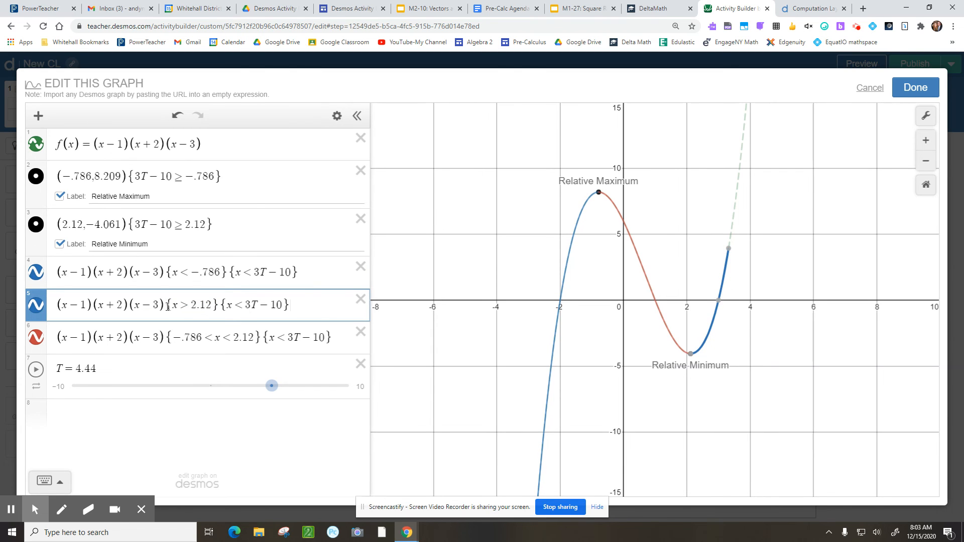
pyautogui.moveTo(168, 307); pyautogui.dragTo(189, 307)
pyautogui.moveTo(169, 274); pyautogui.dragTo(298, 272)
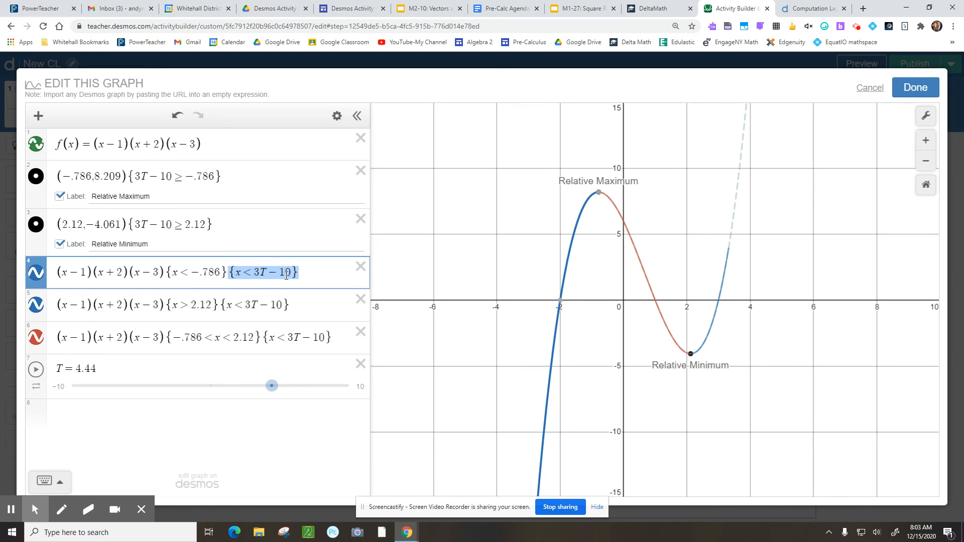
pyautogui.click(257, 299)
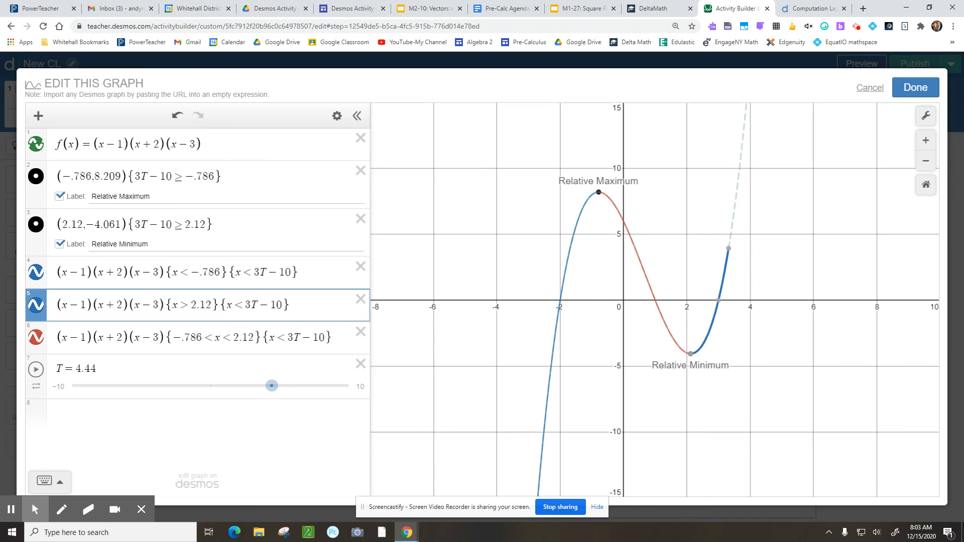
# Point out the red piece's −.786 < x < 2.12 restriction, then delete the T slider
pyautogui.click(62, 340)
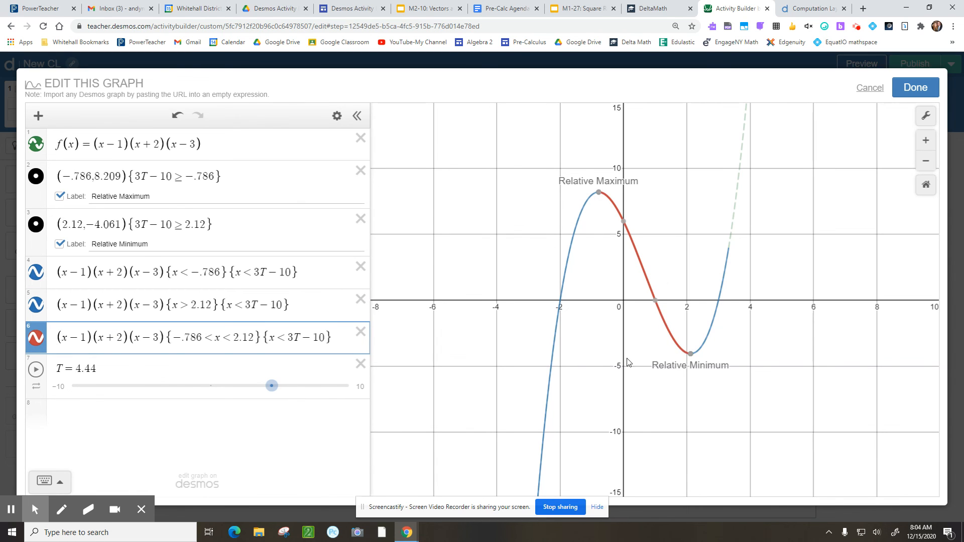
pyautogui.doubleClick(167, 339)
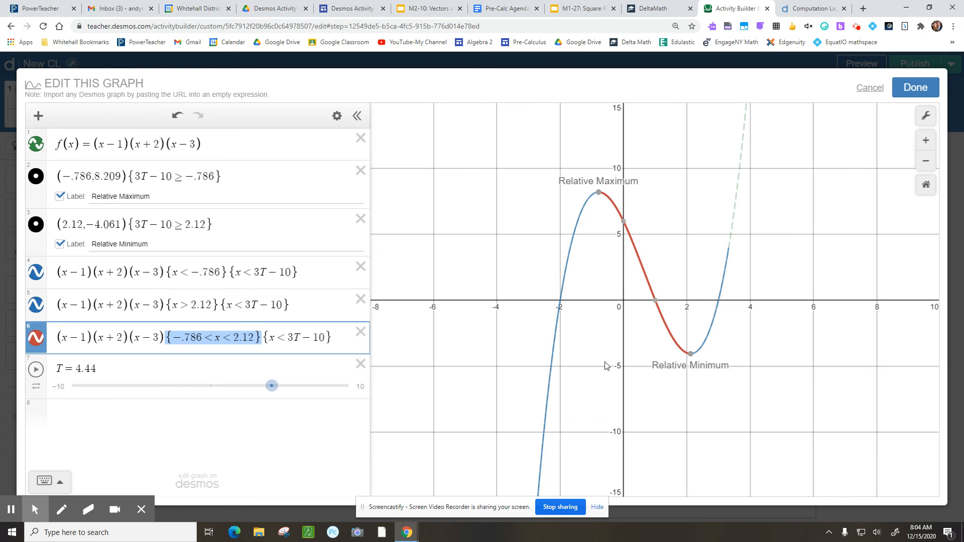
pyautogui.click(360, 364)
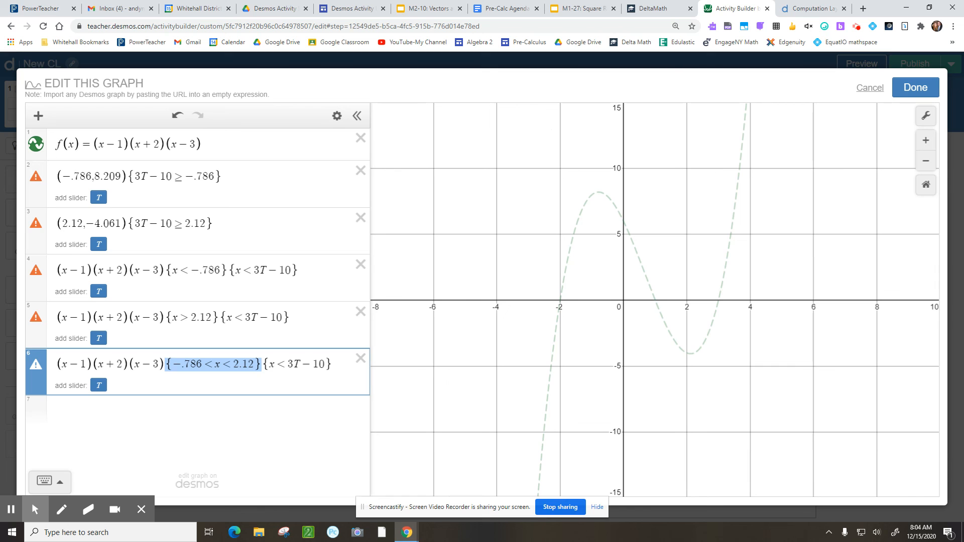
# Close the graph editor and review the script line tying T to button1.timeSincePress()
pyautogui.click(916, 87)
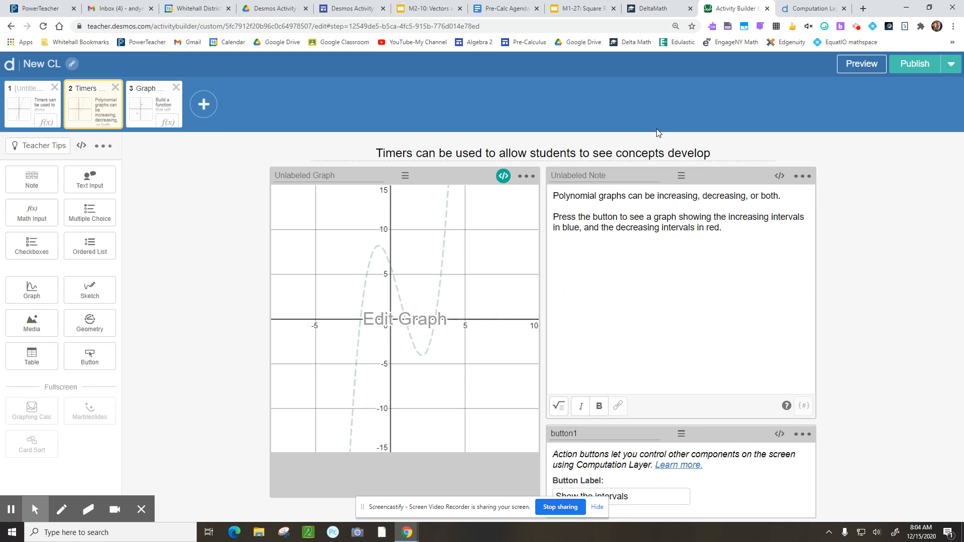
pyautogui.click(503, 176)
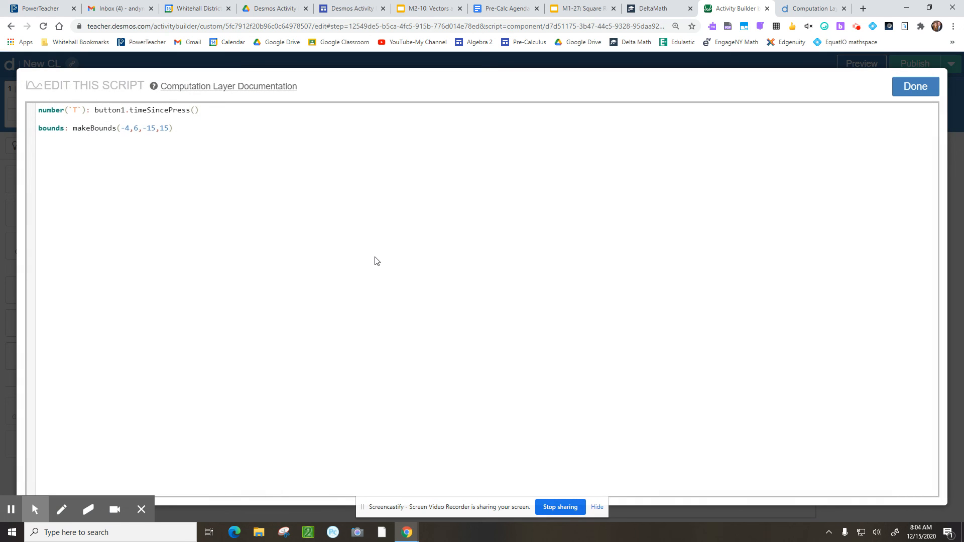
pyautogui.moveTo(203, 111); pyautogui.dragTo(33, 111)
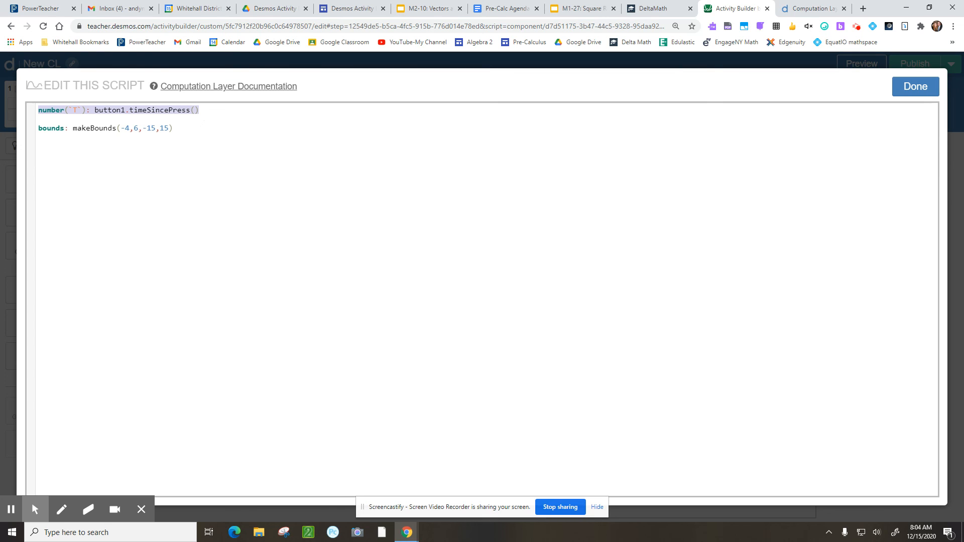
pyautogui.click(193, 124)
# Review the makeBounds(-4,6,-15,15) line, then preview the slide as a student
pyautogui.moveTo(185, 128); pyautogui.dragTo(35, 129)
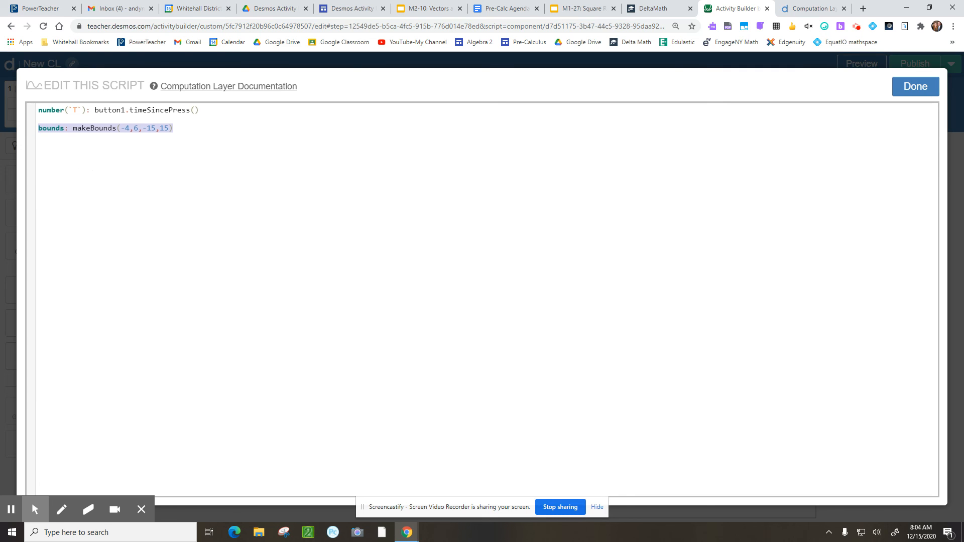
pyautogui.click(103, 165)
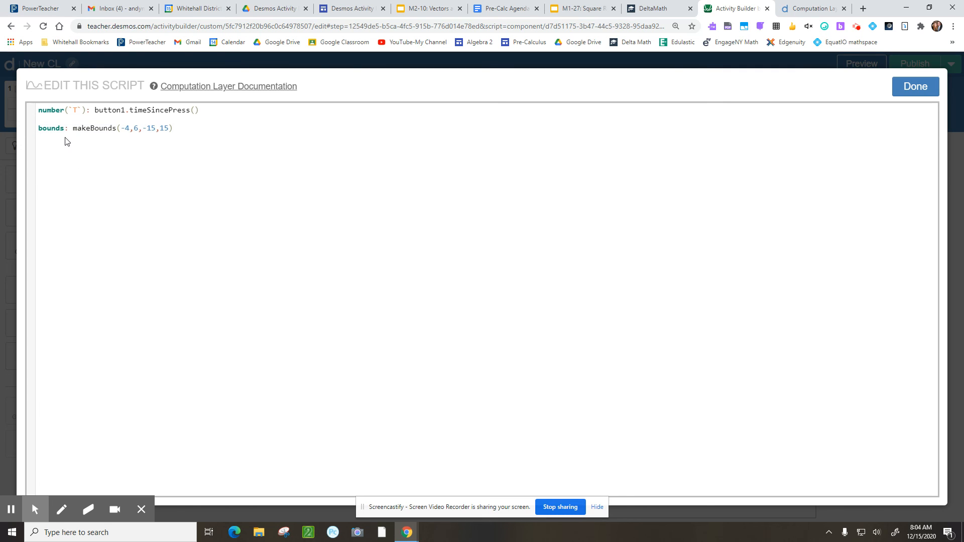
pyautogui.moveTo(72, 129); pyautogui.dragTo(140, 129)
pyautogui.click(130, 141)
pyautogui.moveTo(143, 130); pyautogui.dragTo(167, 130)
pyautogui.click(916, 87)
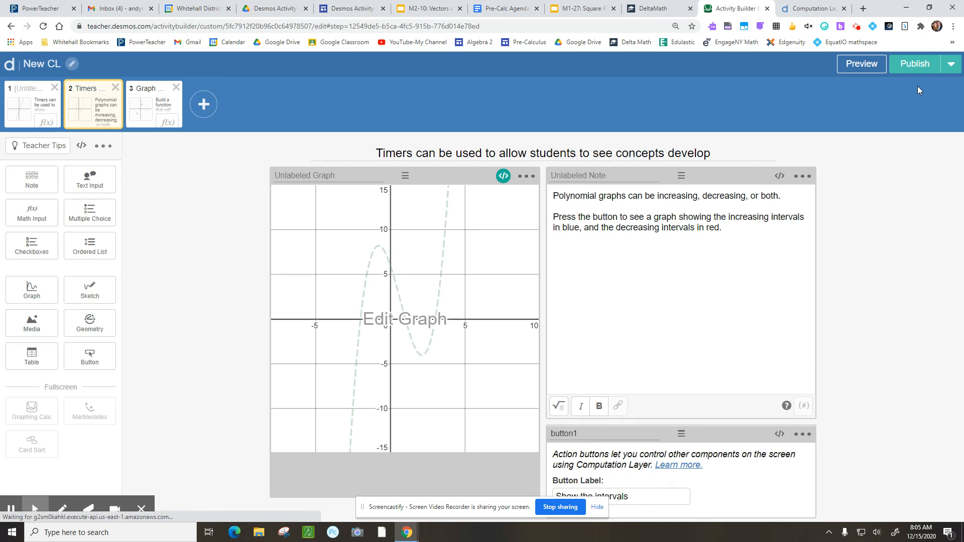
pyautogui.click(862, 64)
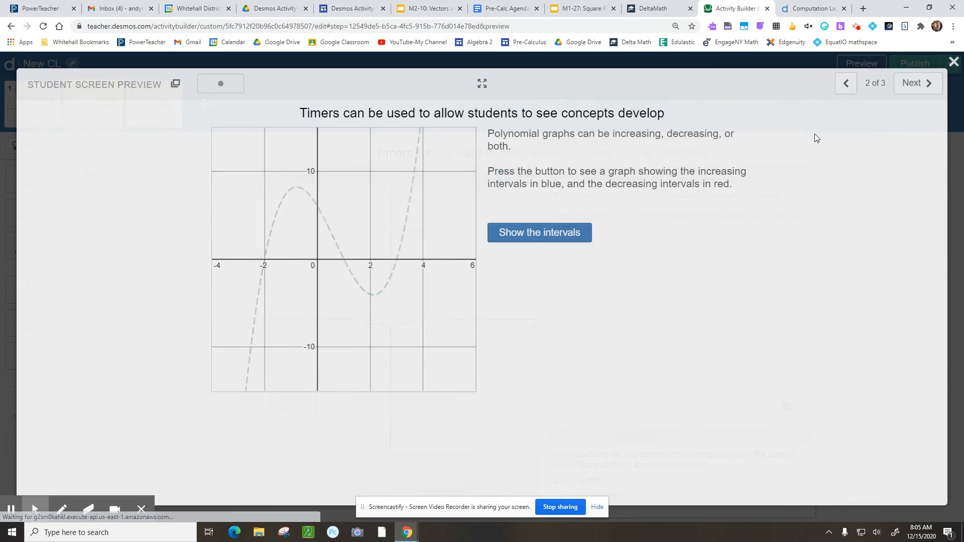